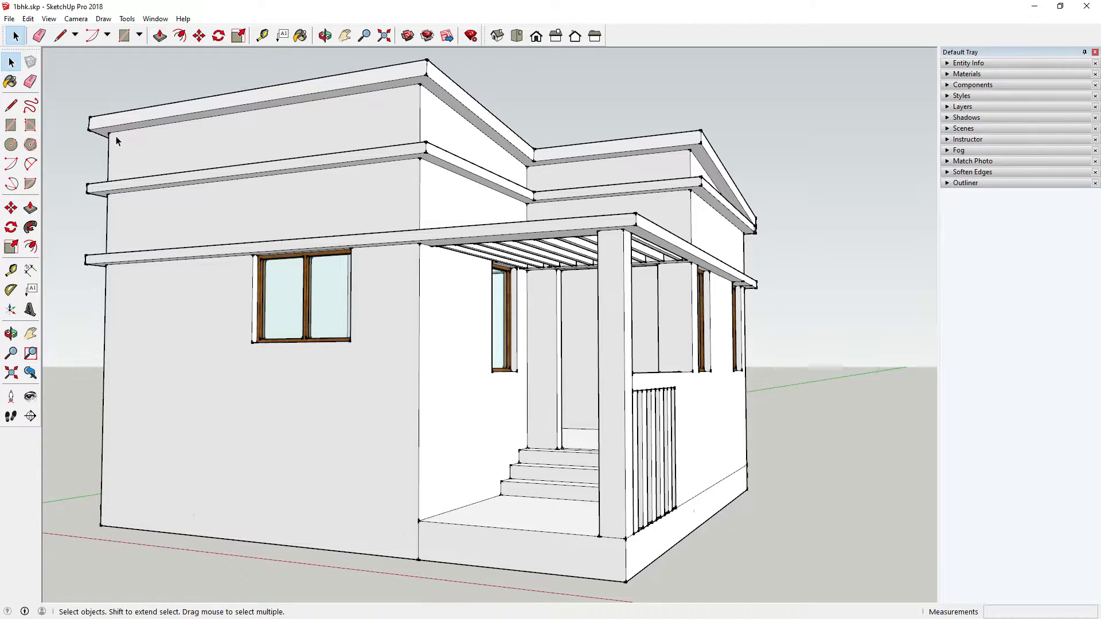
Step: Paint the house's exterior walls below the upper projecting band with Cladding Siding Tan from the Brick, Cladding and Siding materials
key(b)
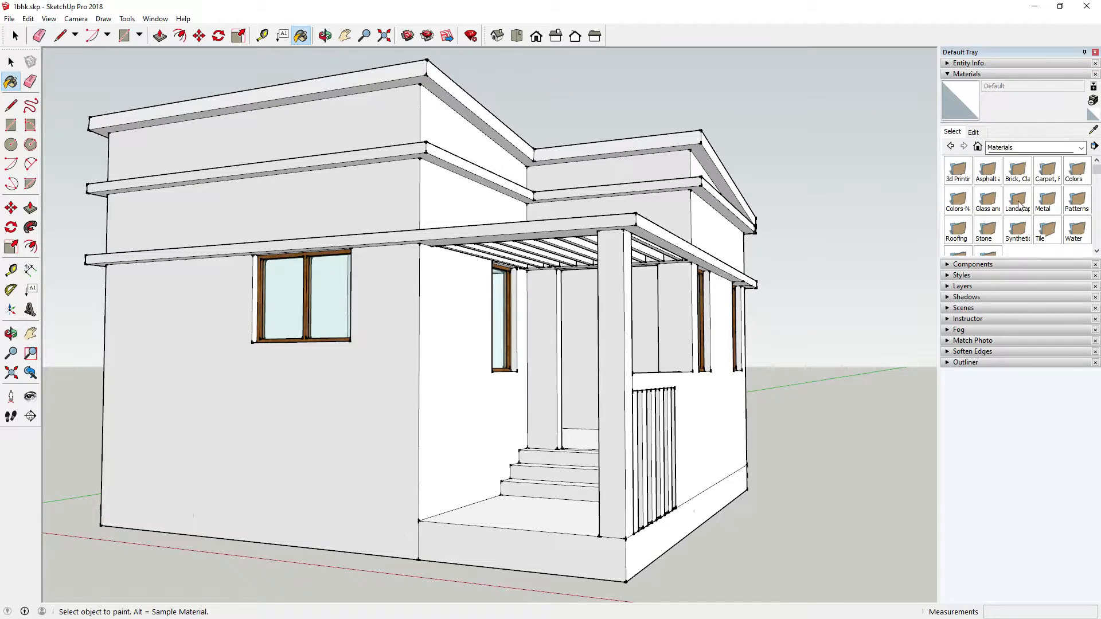
click(1019, 150)
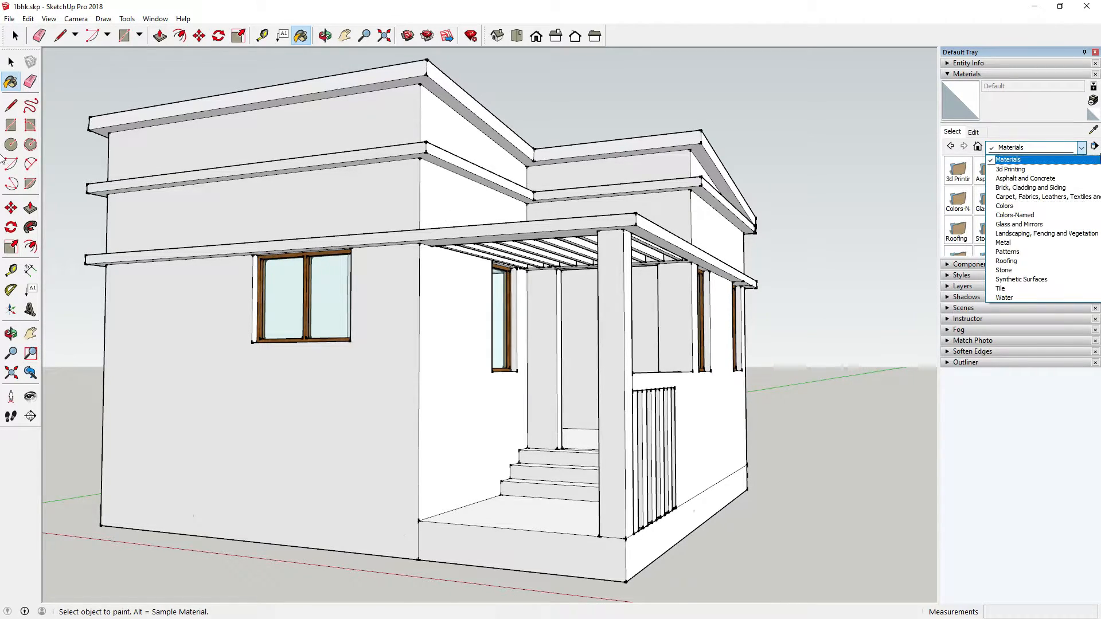
click(1014, 189)
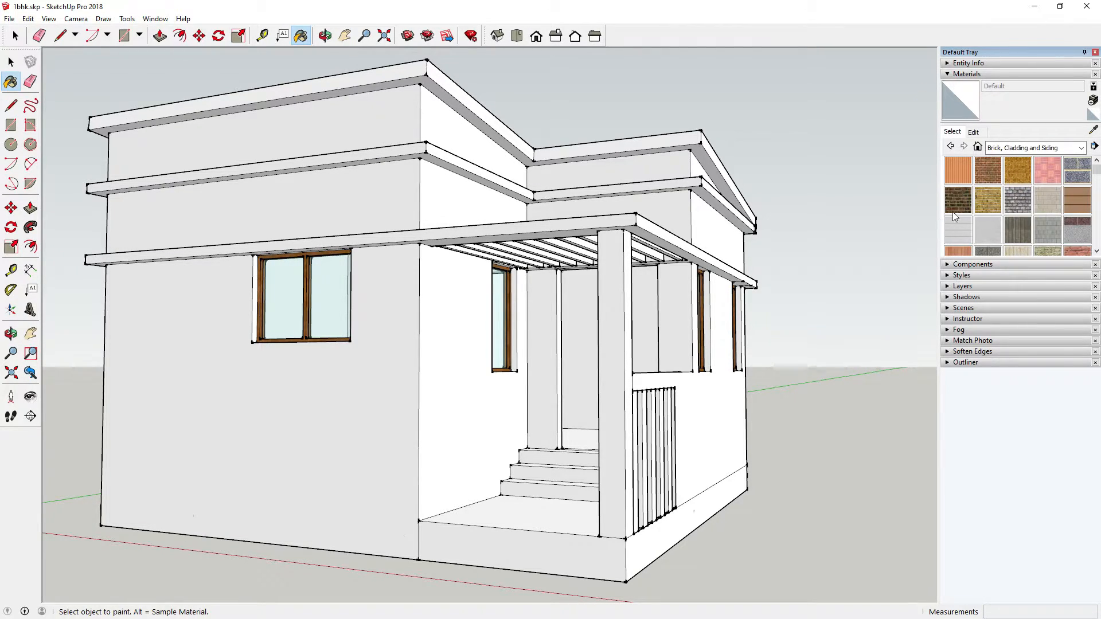
click(1077, 207)
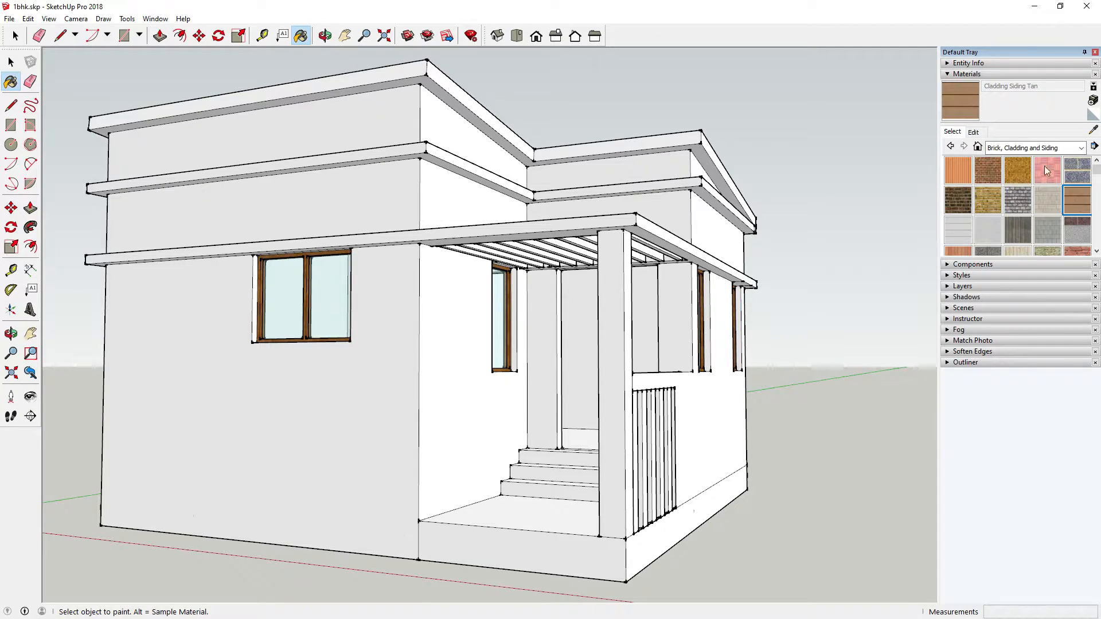
click(207, 344)
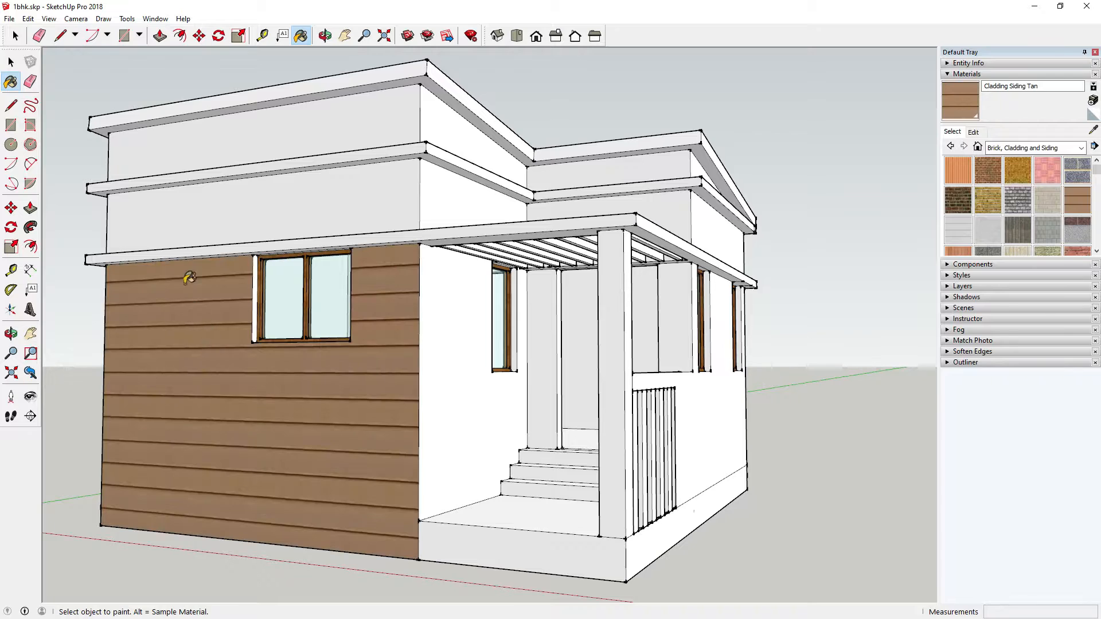
click(215, 217)
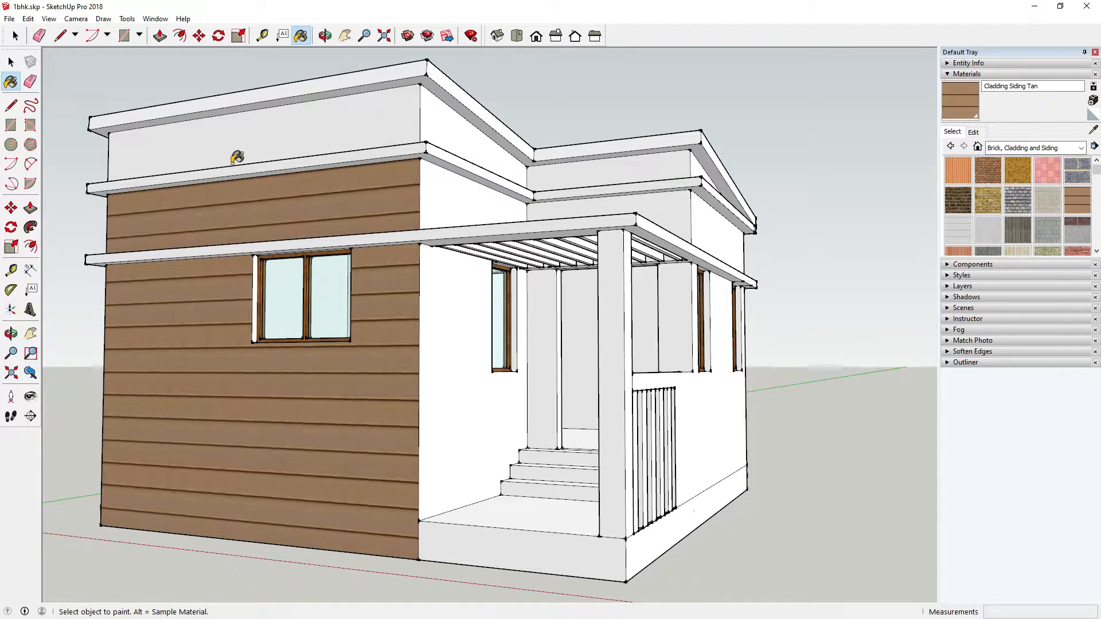
click(440, 198)
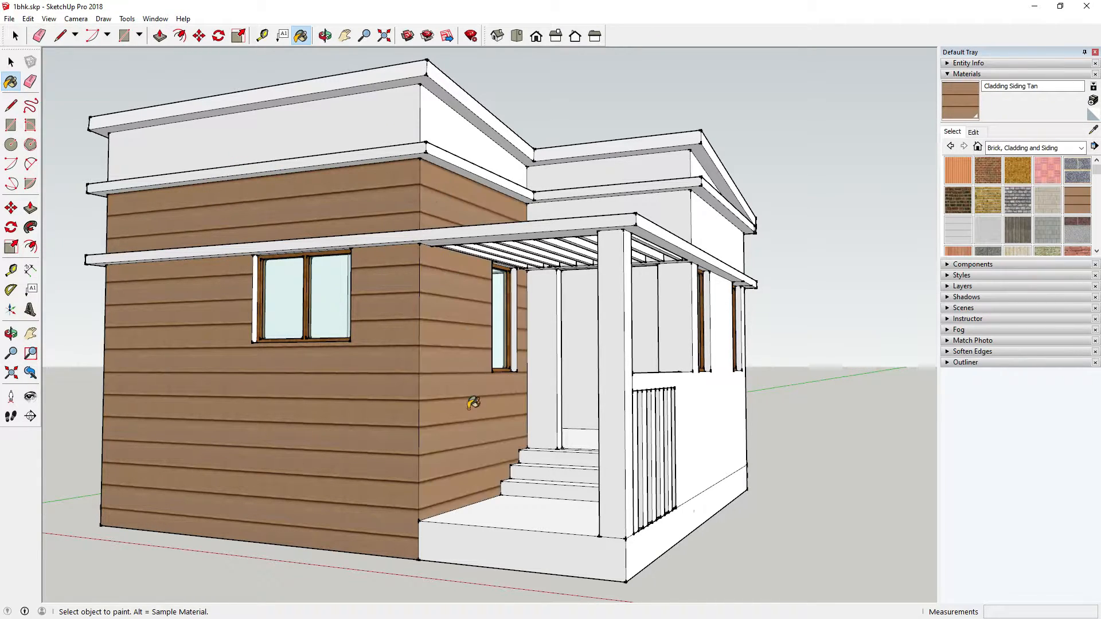
click(672, 215)
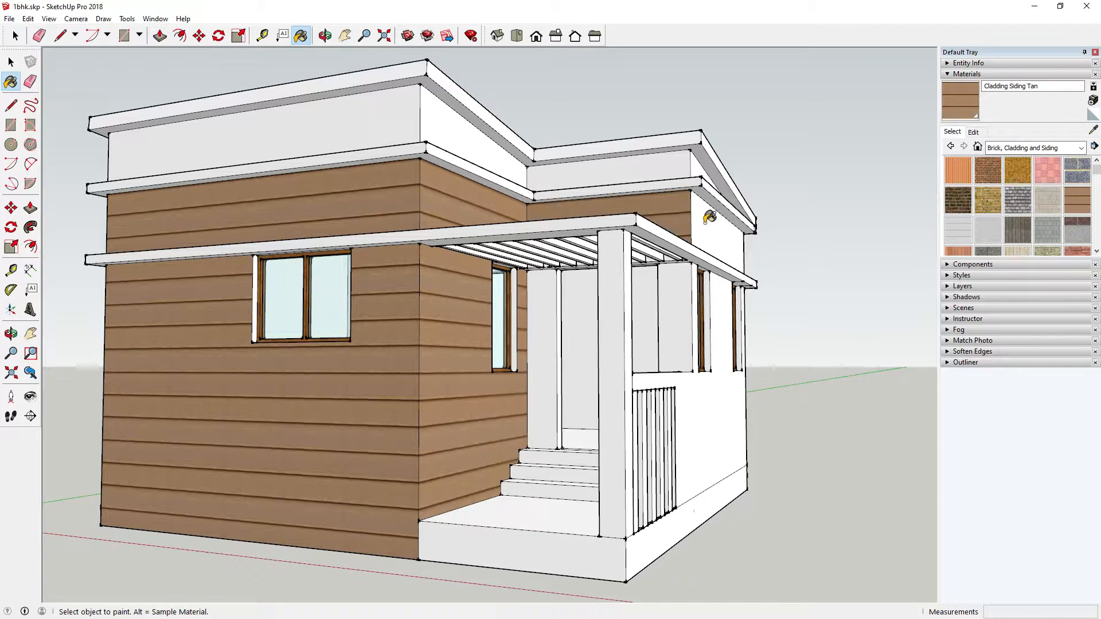
click(705, 220)
click(706, 400)
Step: Paint all visible faces of the upper projecting band around the house with Color M06 from the Colors collection
mouse_move(754, 263)
middle_down()
mouse_move(611, 309)
mouse_move(638, 327)
mouse_move(754, 302)
middle_up()
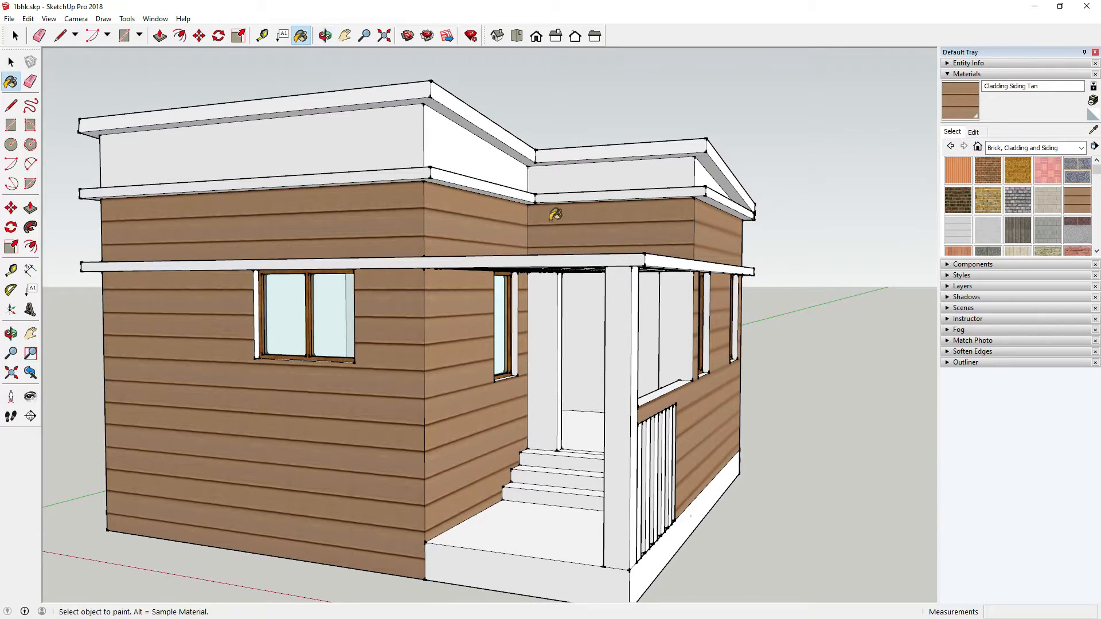
click(1026, 148)
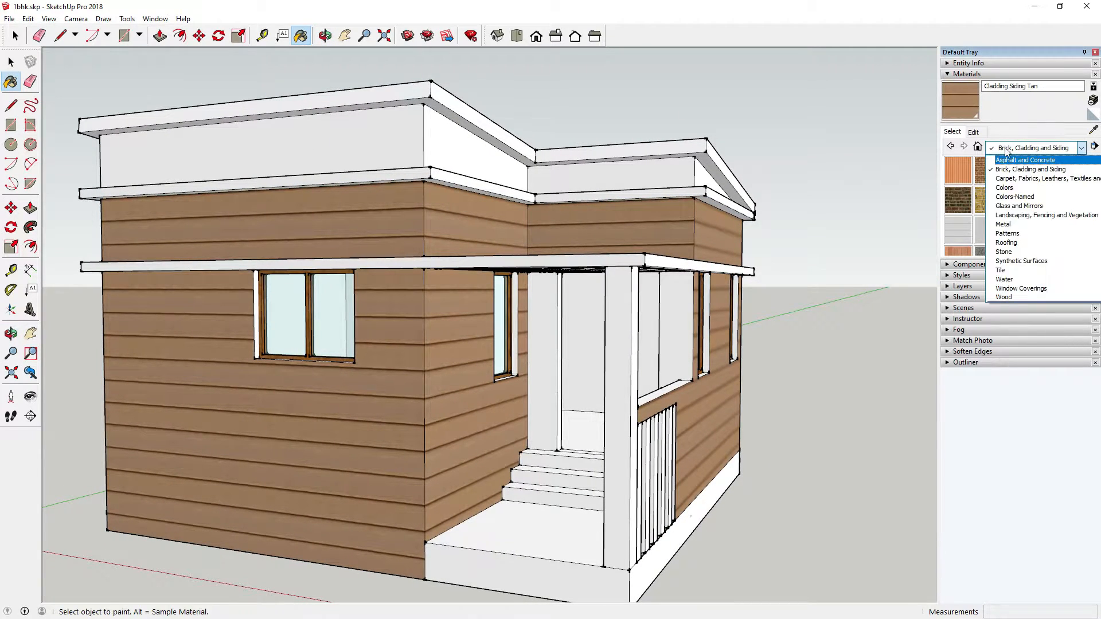
click(1010, 189)
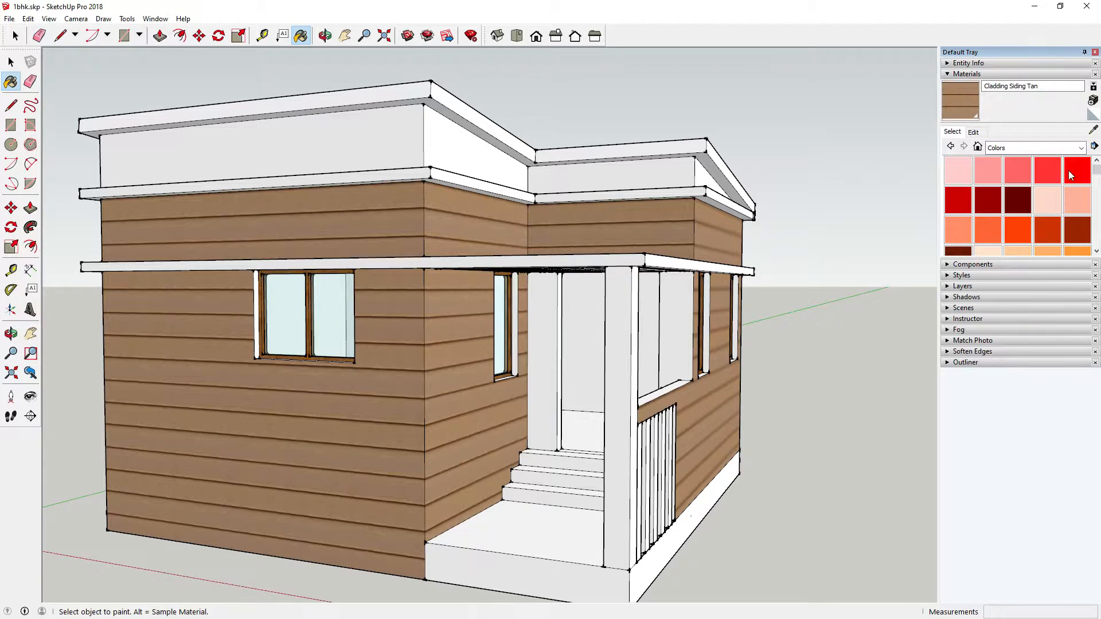
scroll(1060, 184, down, 4)
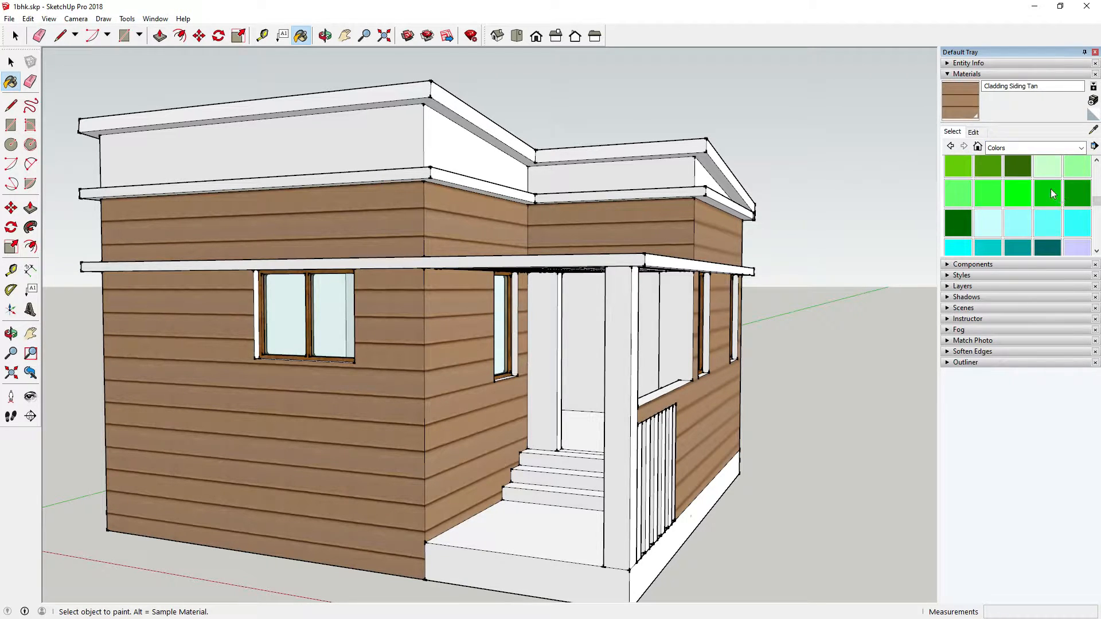
scroll(1055, 194, down, 5)
scroll(1041, 184, down, 2)
click(1018, 210)
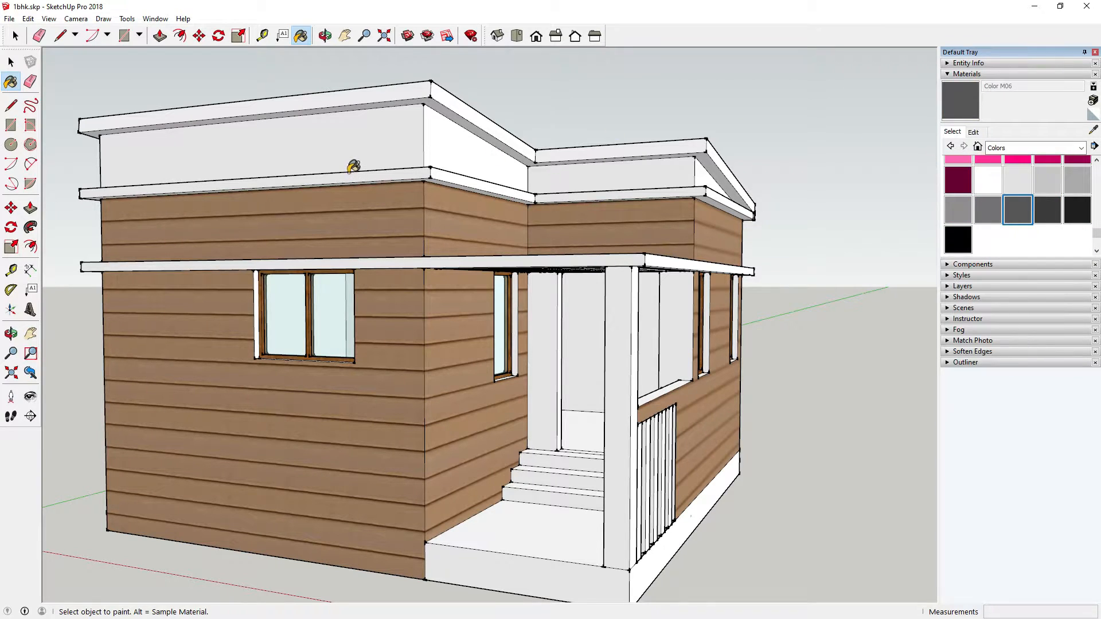
click(408, 170)
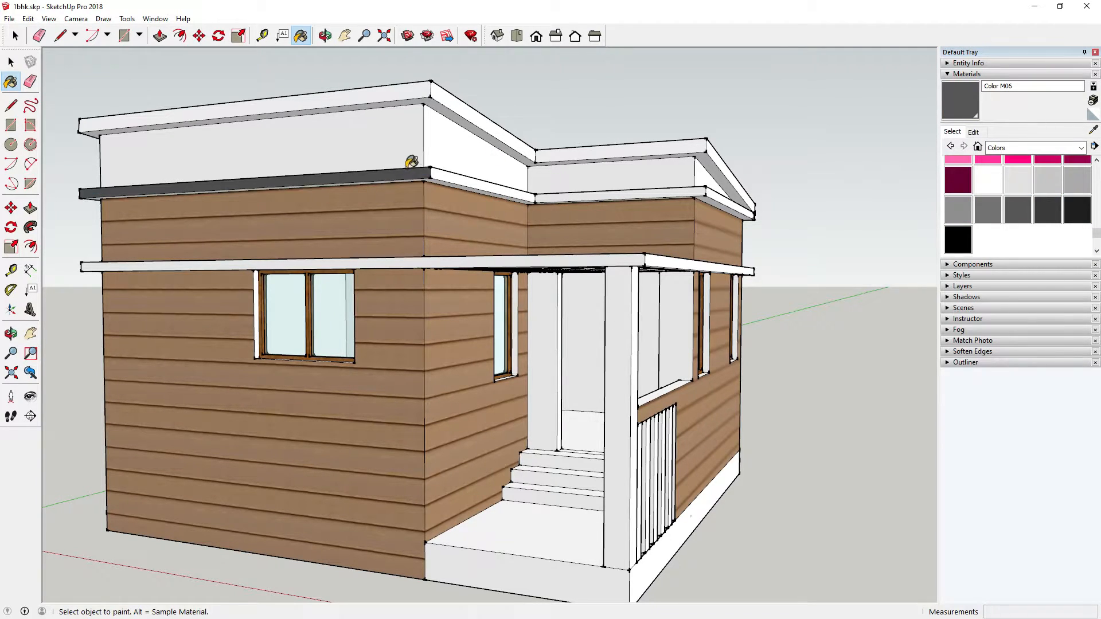
click(438, 172)
click(571, 193)
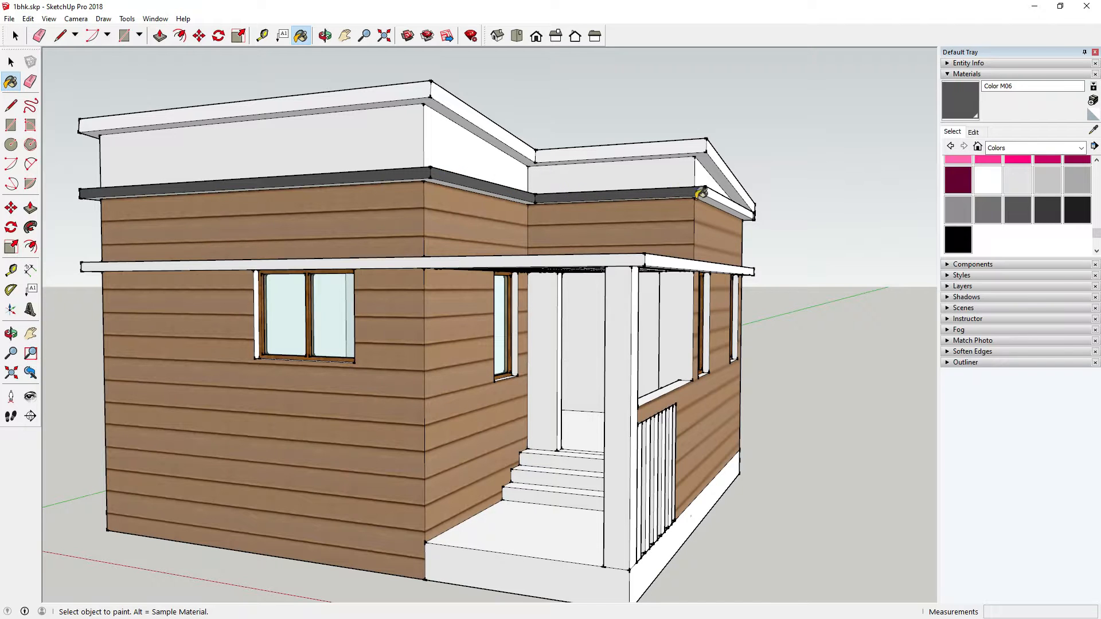
click(717, 197)
Step: Paint the edge faces of the lower projecting slab and pergola frame with the same Color M06 dark grey
mouse_move(733, 190)
middle_down()
mouse_move(589, 165)
mouse_move(583, 138)
mouse_move(647, 156)
middle_up()
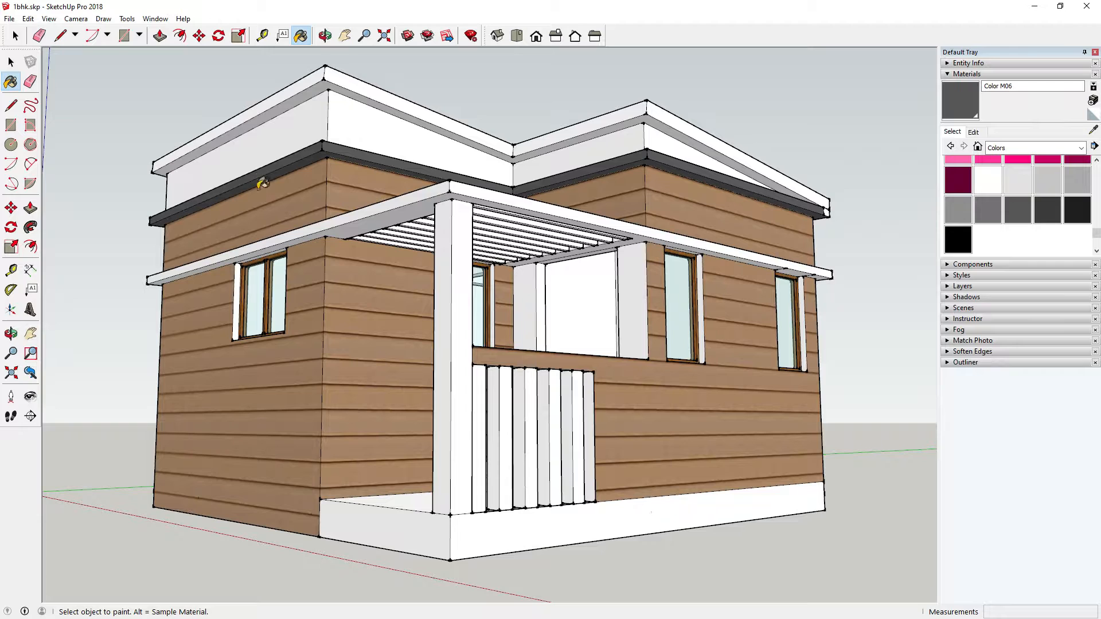
mouse_move(295, 189)
middle_down()
mouse_move(498, 298)
mouse_move(494, 315)
middle_up()
click(493, 316)
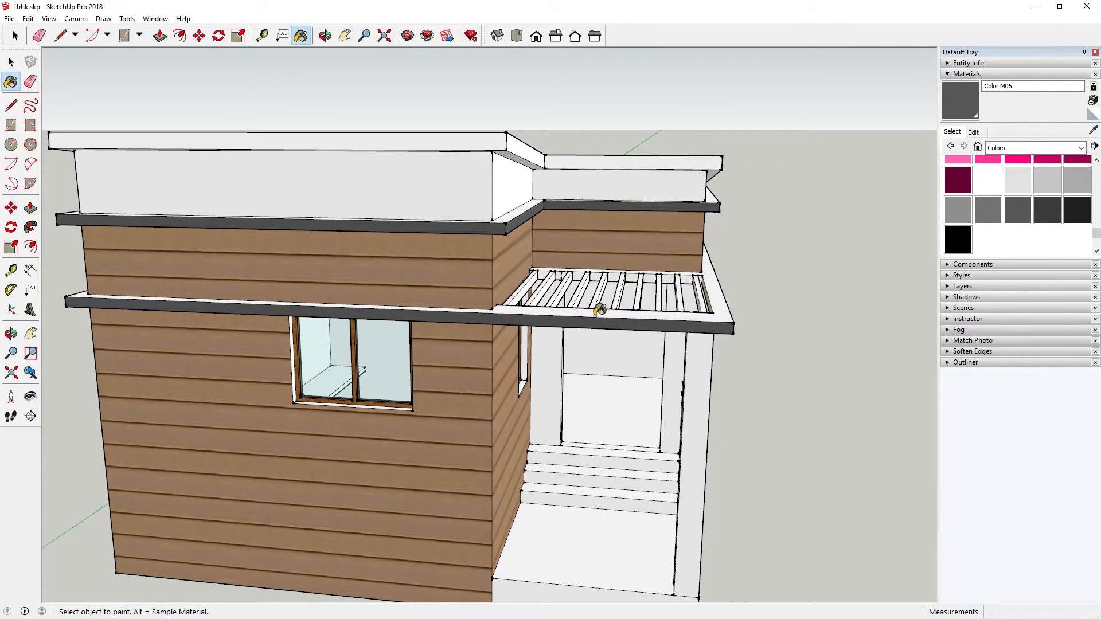
mouse_move(408, 295)
middle_down()
mouse_move(437, 249)
mouse_move(369, 148)
middle_up()
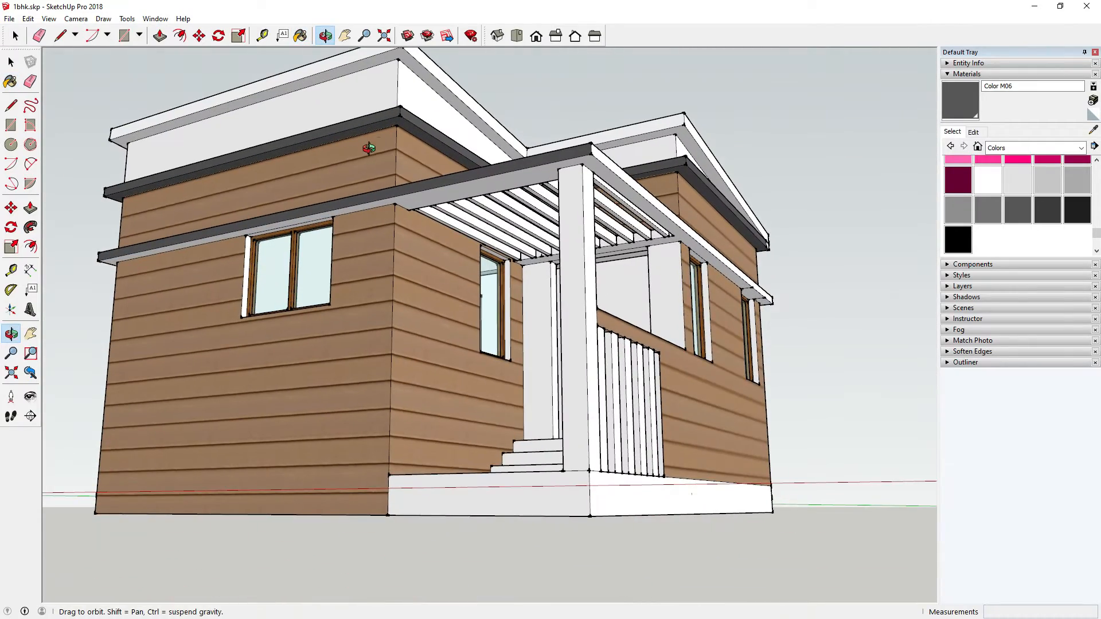
click(473, 181)
click(609, 154)
Step: Paint the front window's panes with Translucent Glass Gray from the Glass and Mirrors collection
mouse_move(609, 154)
middle_down()
mouse_move(573, 261)
mouse_move(573, 310)
middle_up()
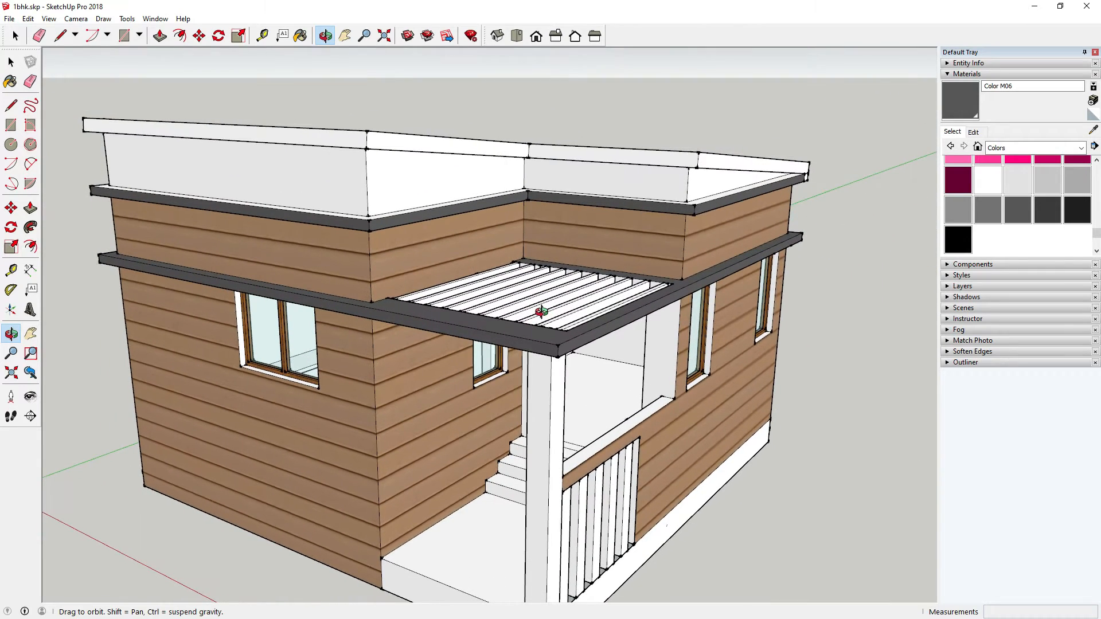
click(1034, 148)
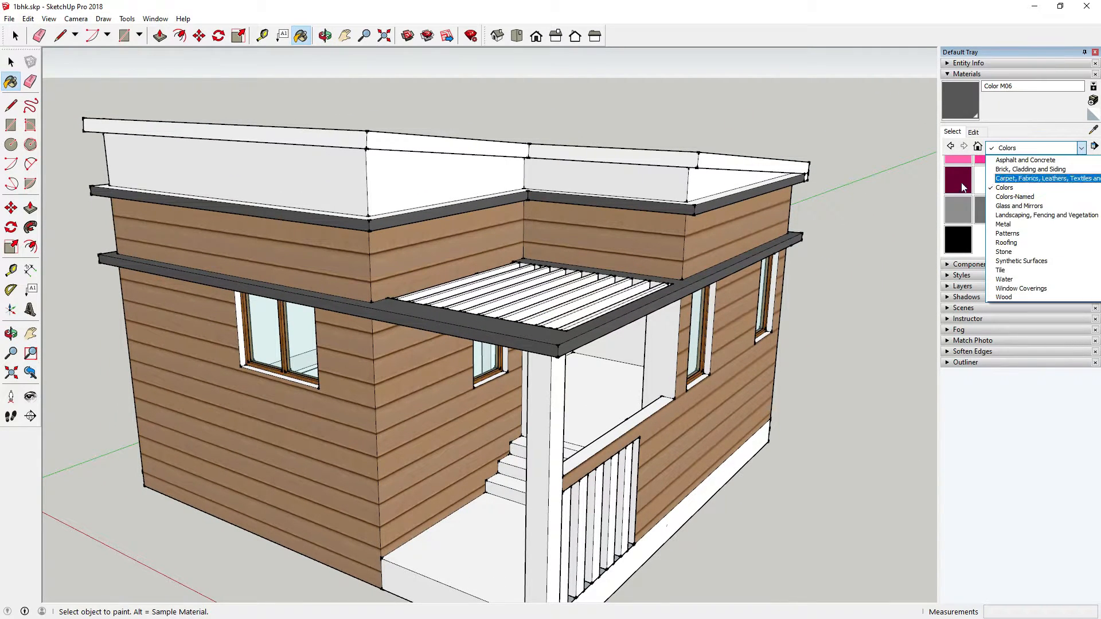
click(1007, 206)
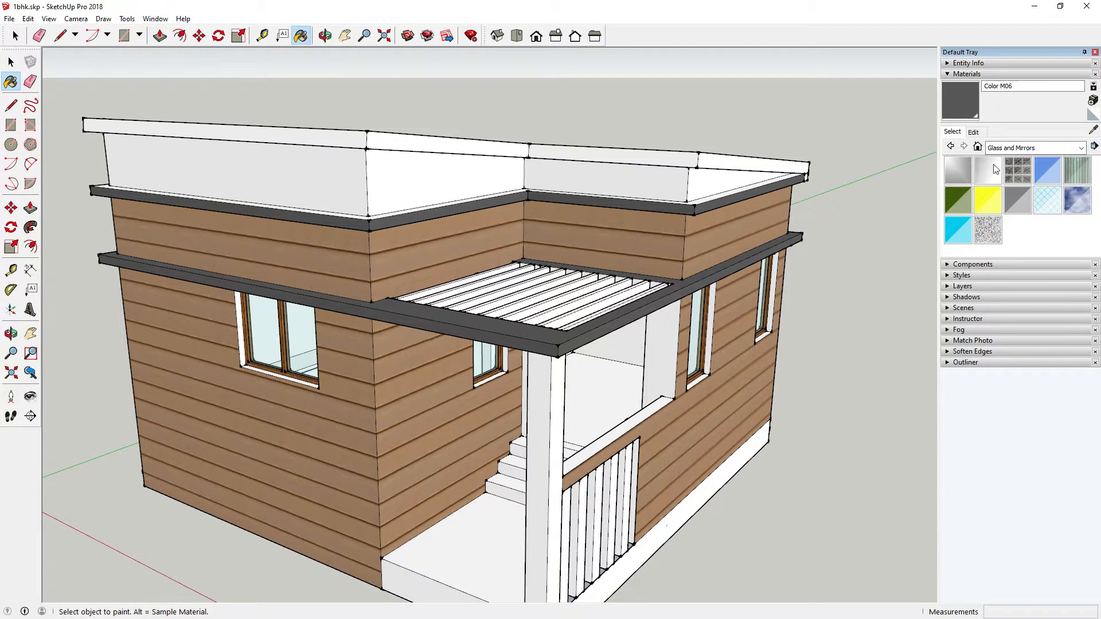
click(1011, 207)
mouse_move(674, 338)
middle_down()
mouse_move(669, 295)
mouse_move(516, 304)
middle_up()
scroll(235, 310, up, 3)
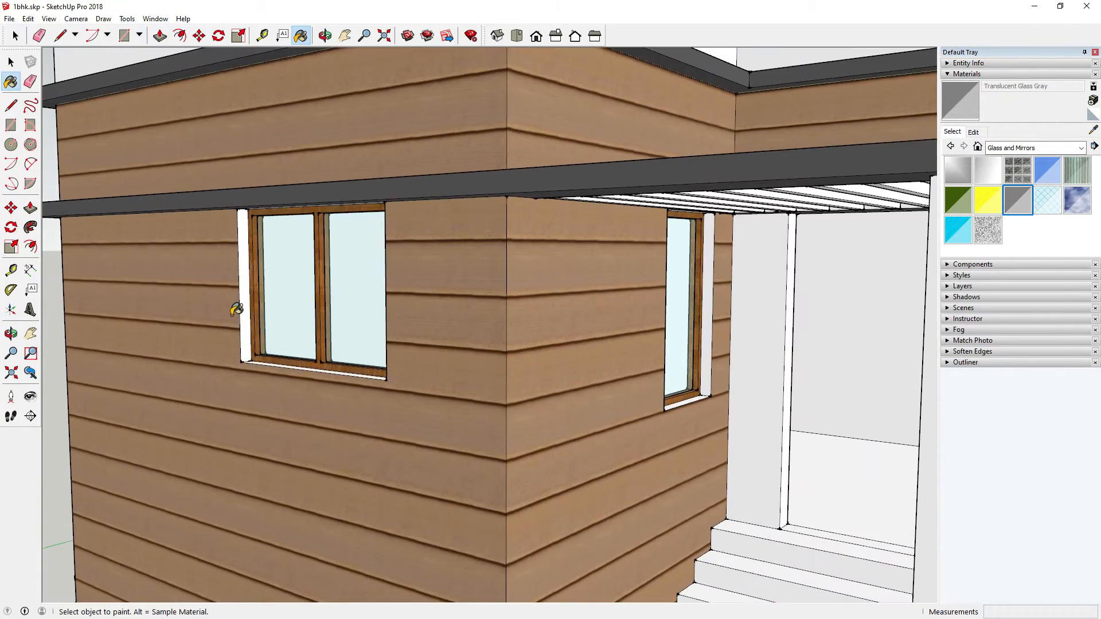
click(303, 268)
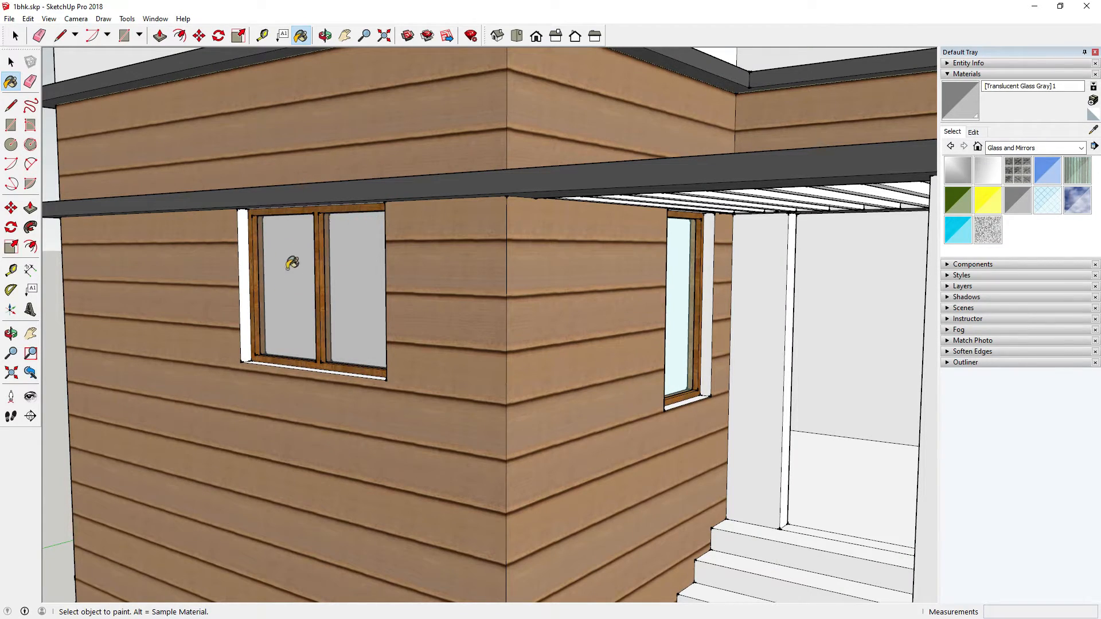
Step: Edit the front window's glass material, changing its color to a bright light blue
scroll(303, 260, down, 2)
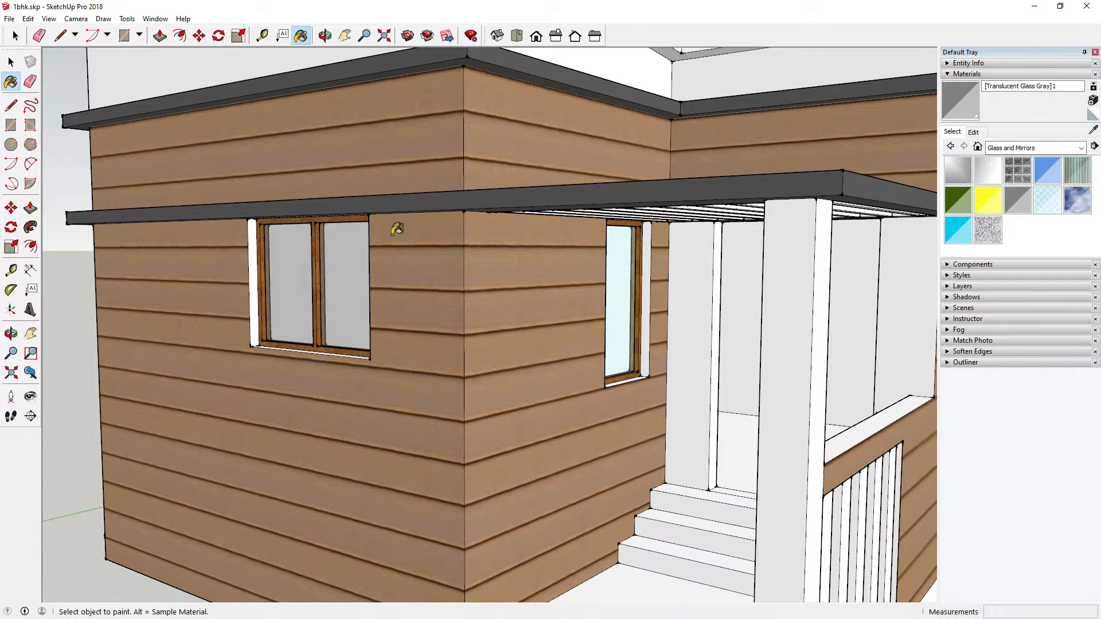
click(975, 133)
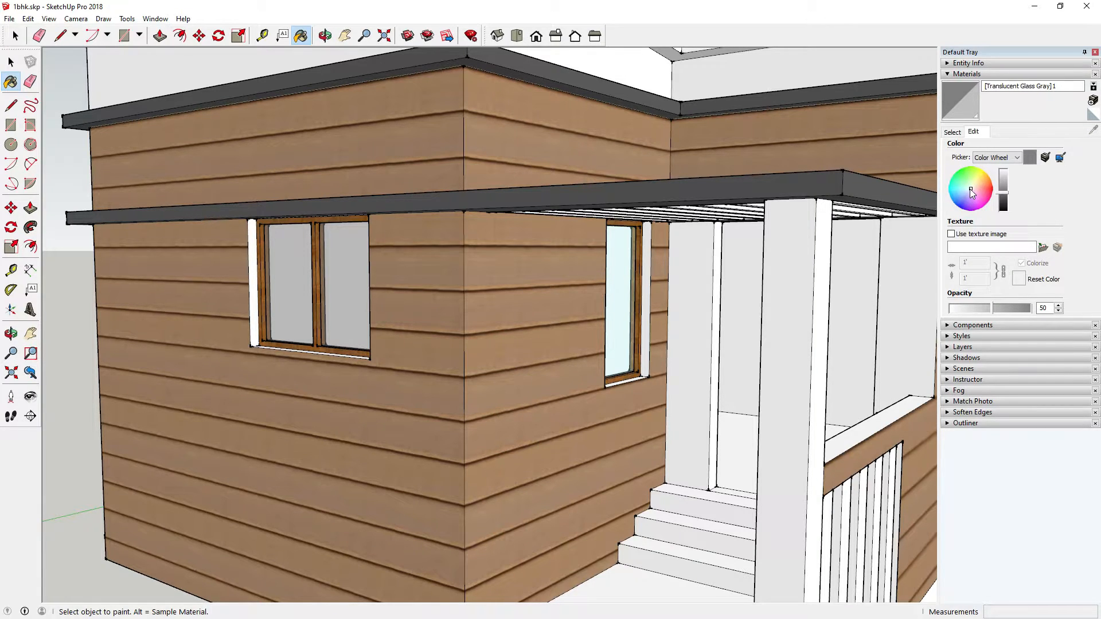
mouse_move(970, 190)
mouse_down()
mouse_move(966, 202)
mouse_move(956, 194)
mouse_move(1006, 179)
mouse_up()
click(1006, 182)
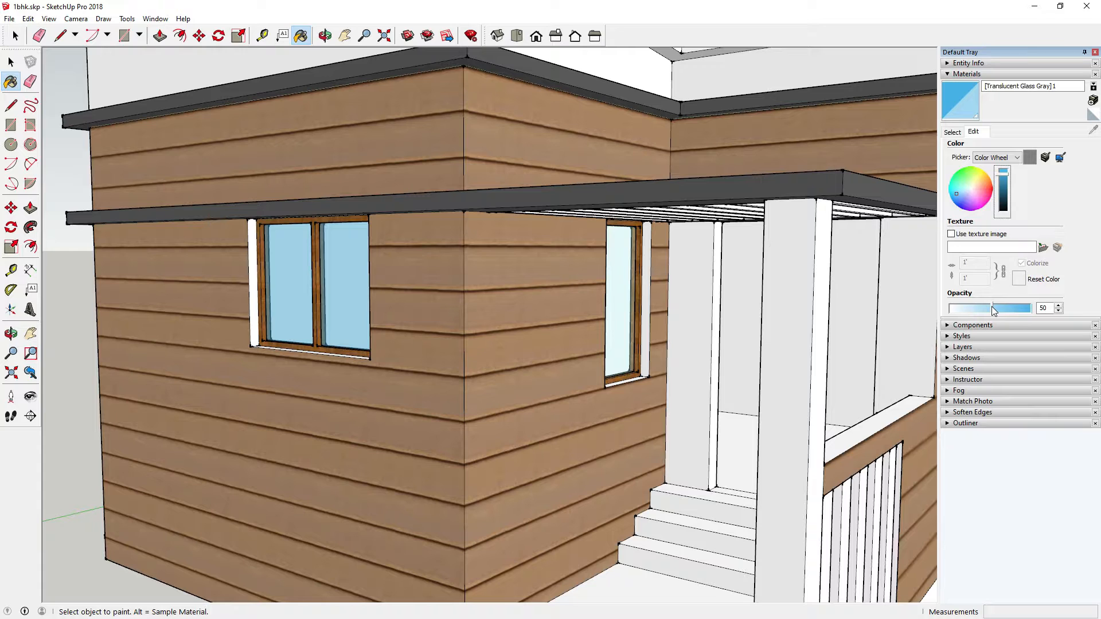
Step: Try the window glass material at 100 opacity and set it back to 50
drag(993, 307, 1033, 308)
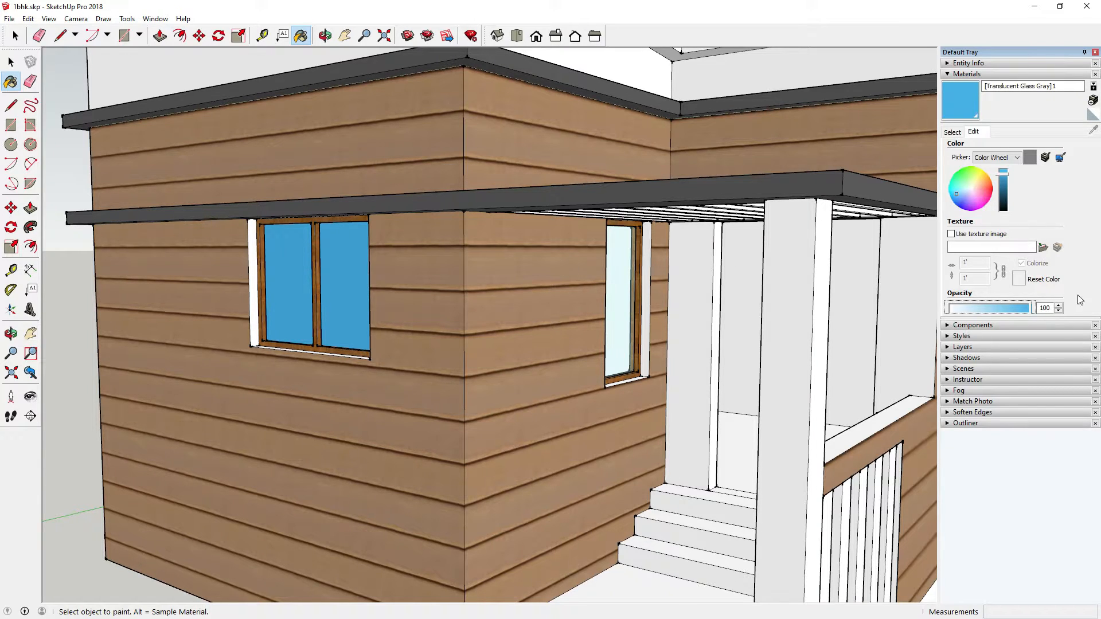
drag(1030, 310, 990, 312)
scroll(266, 310, up, 4)
mouse_move(269, 309)
middle_down()
mouse_move(332, 309)
mouse_move(396, 336)
middle_up()
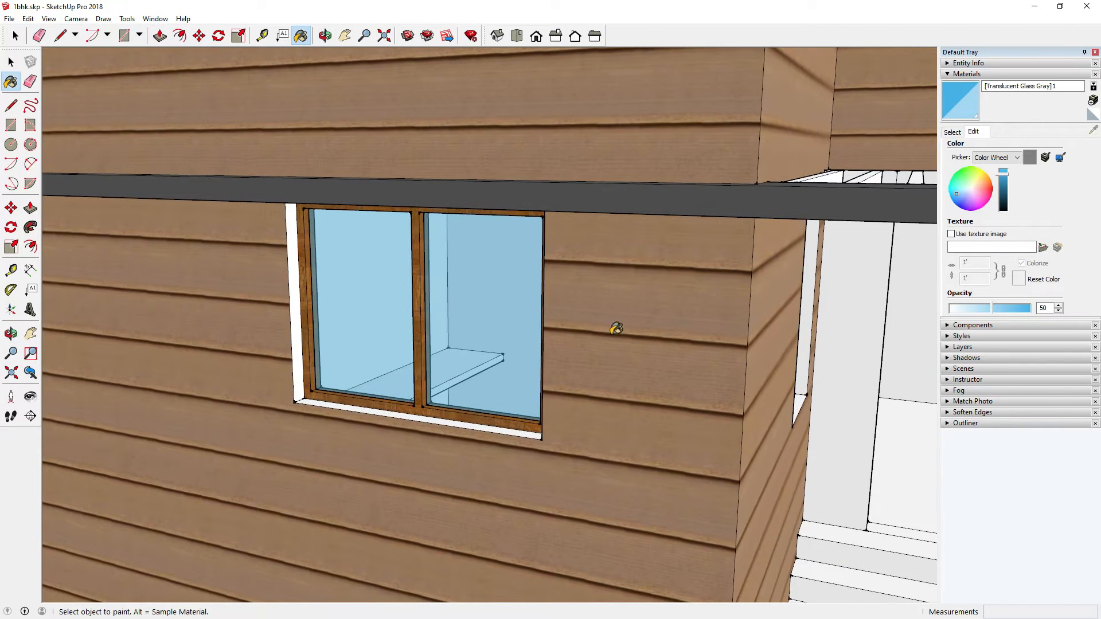
Step: Paint the interior floor behind the entrance opening with Basic Tile from the Tile collection
scroll(412, 291, down, 3)
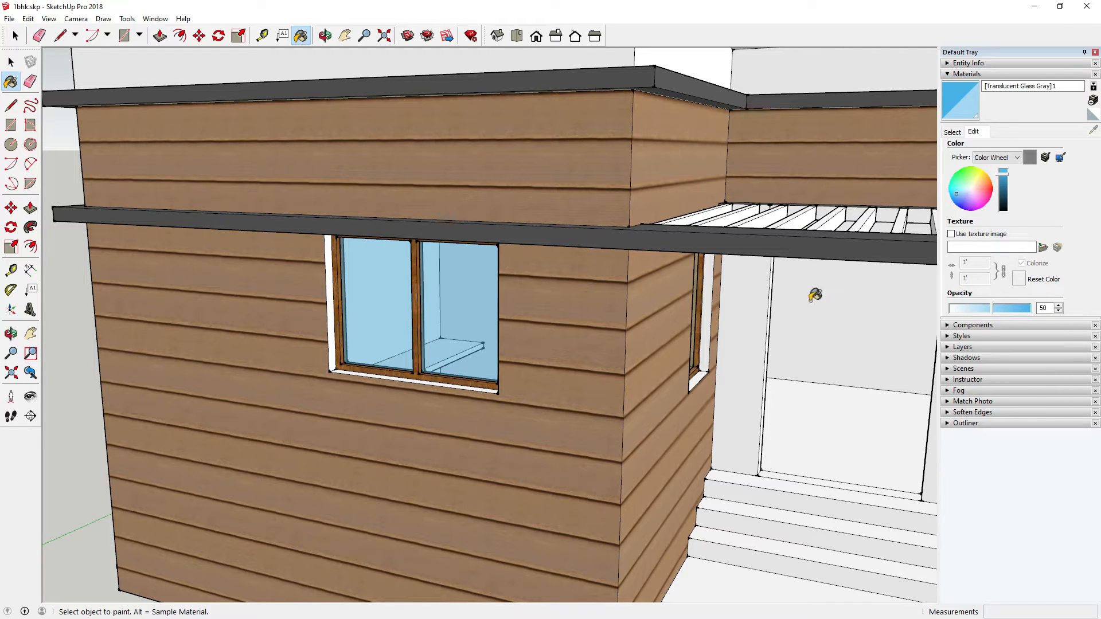
scroll(505, 246, down, 4)
mouse_move(510, 246)
middle_down()
mouse_move(470, 248)
mouse_move(573, 304)
middle_up()
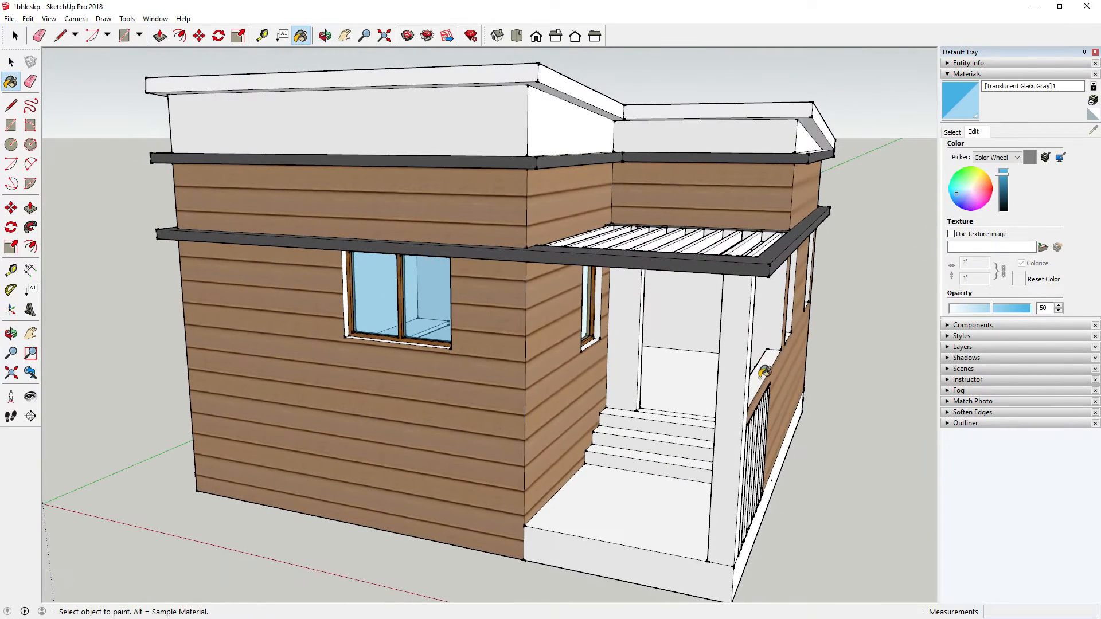
scroll(696, 378, up, 5)
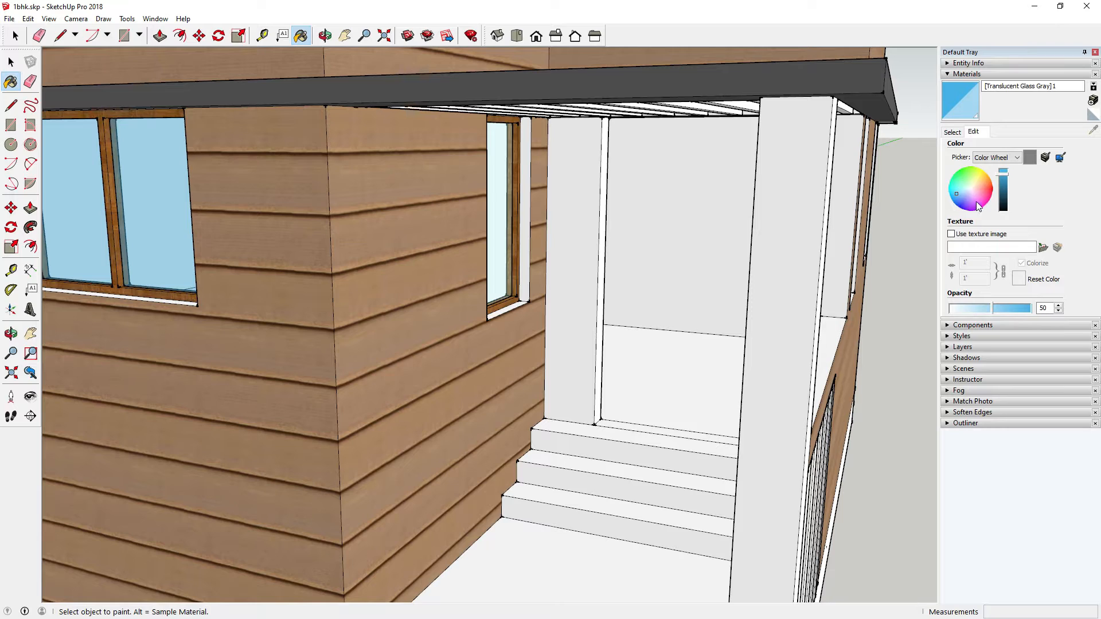
click(952, 133)
click(1012, 148)
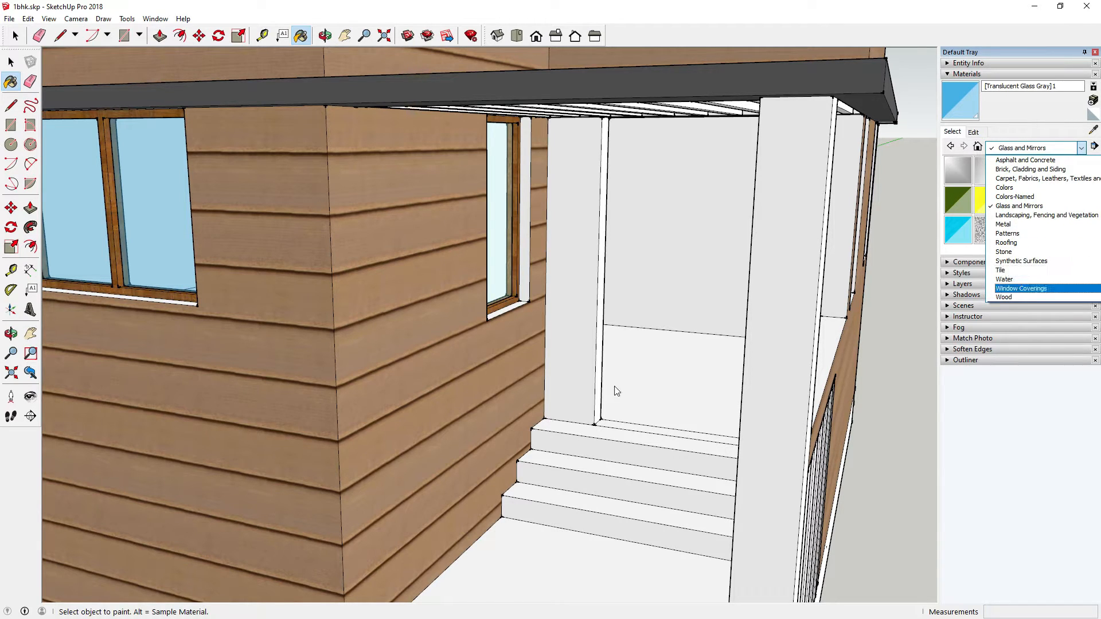
scroll(641, 375, up, 3)
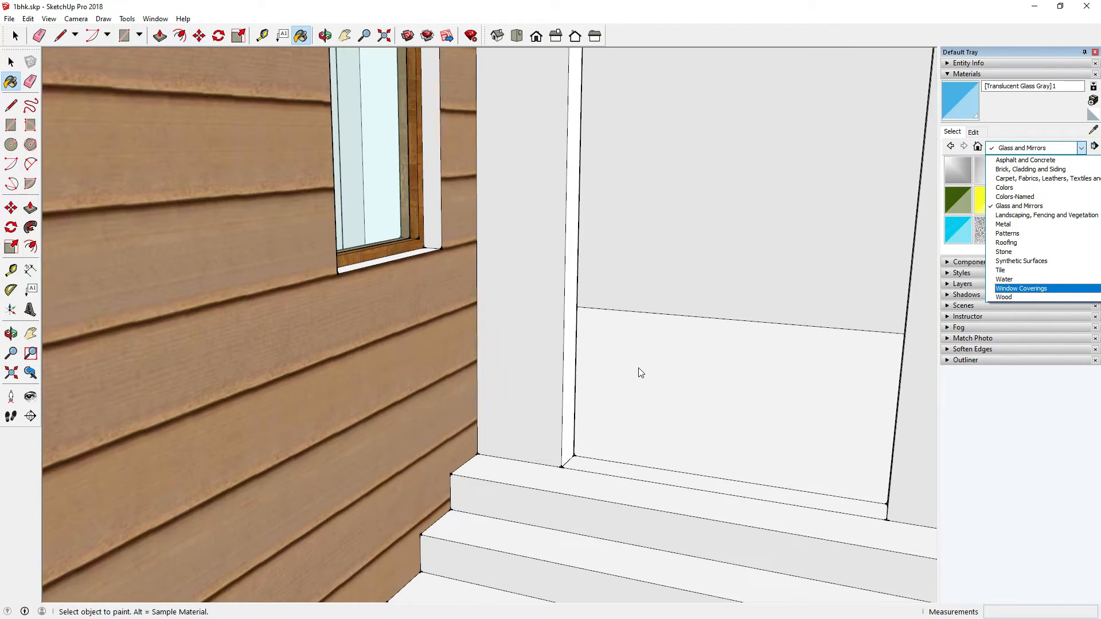
click(1013, 270)
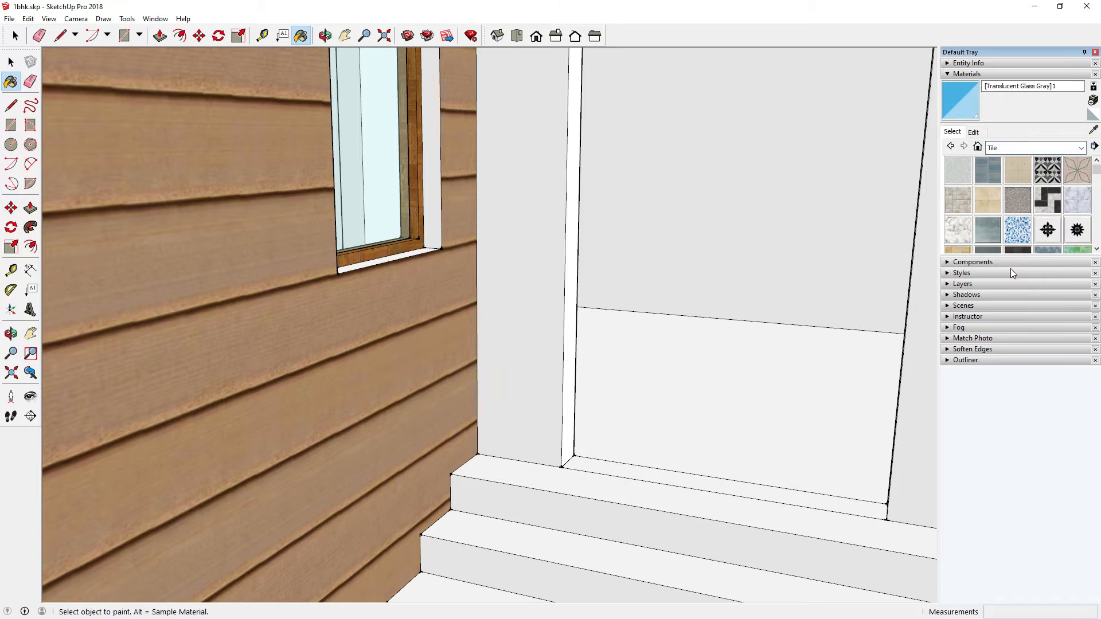
click(959, 174)
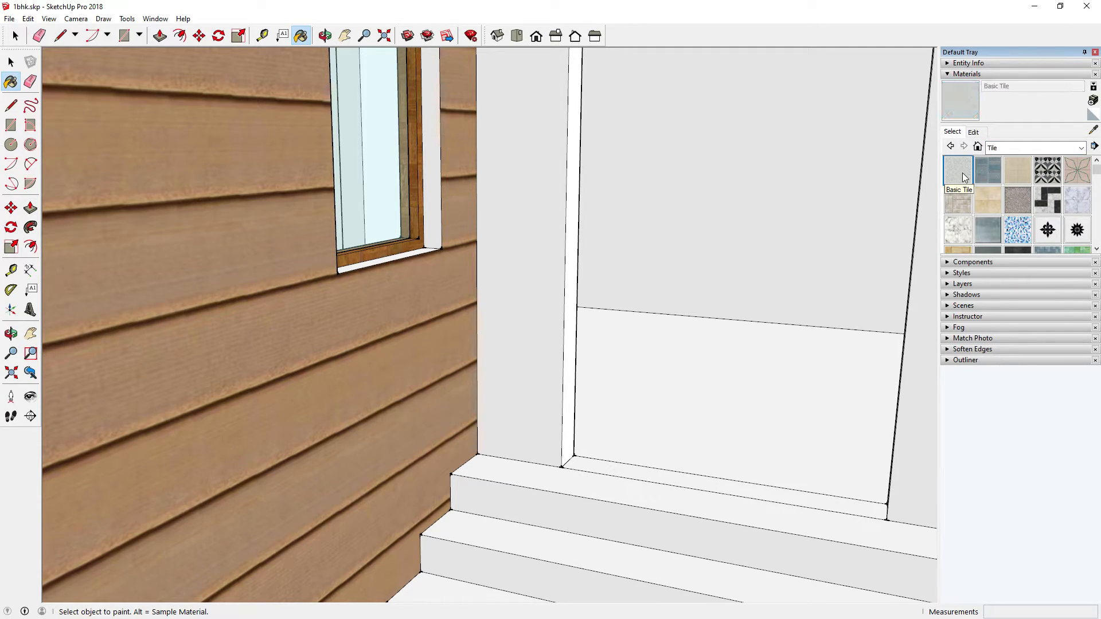
click(698, 375)
mouse_move(764, 309)
middle_down()
mouse_move(720, 354)
mouse_move(711, 388)
mouse_move(715, 324)
mouse_move(755, 317)
mouse_move(762, 386)
middle_up()
scroll(762, 386, up, 3)
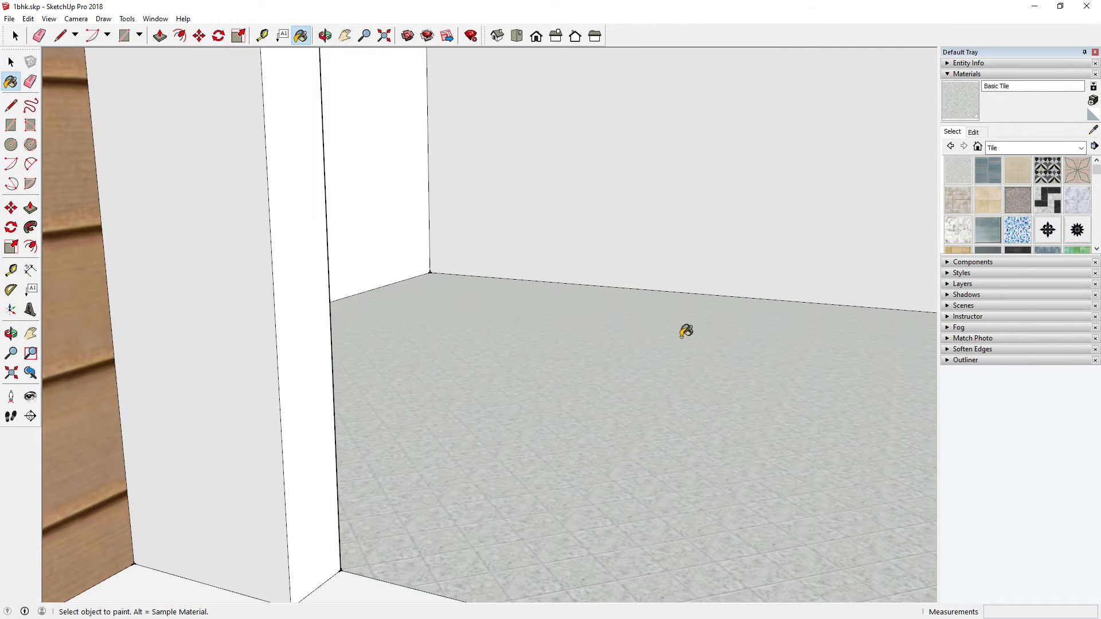
Step: Edit the floor's Basic Tile texture size, trying 2' and settling on 4' by 4'
scroll(665, 387, up, 1)
scroll(669, 384, down, 1)
middle_drag(708, 320, 716, 329)
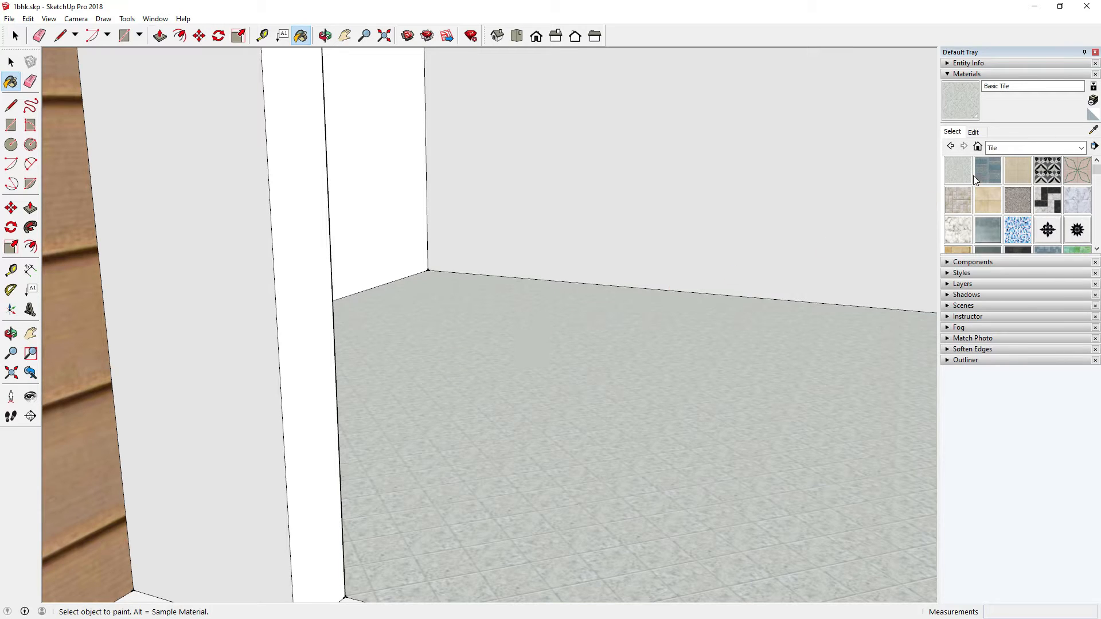
click(974, 132)
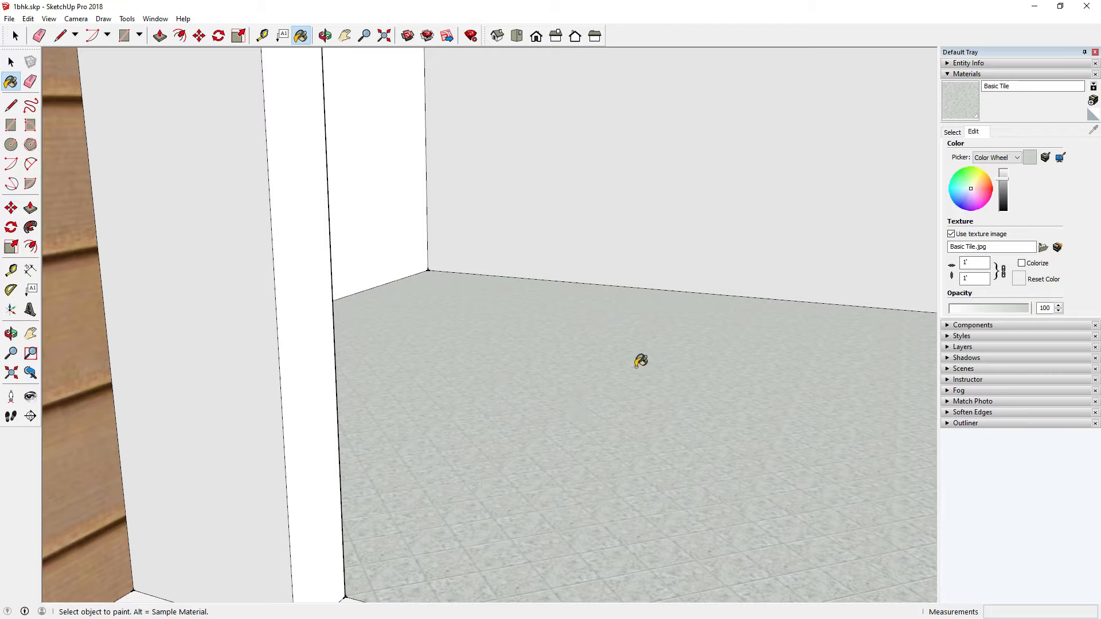
double_click(976, 263)
text(2)
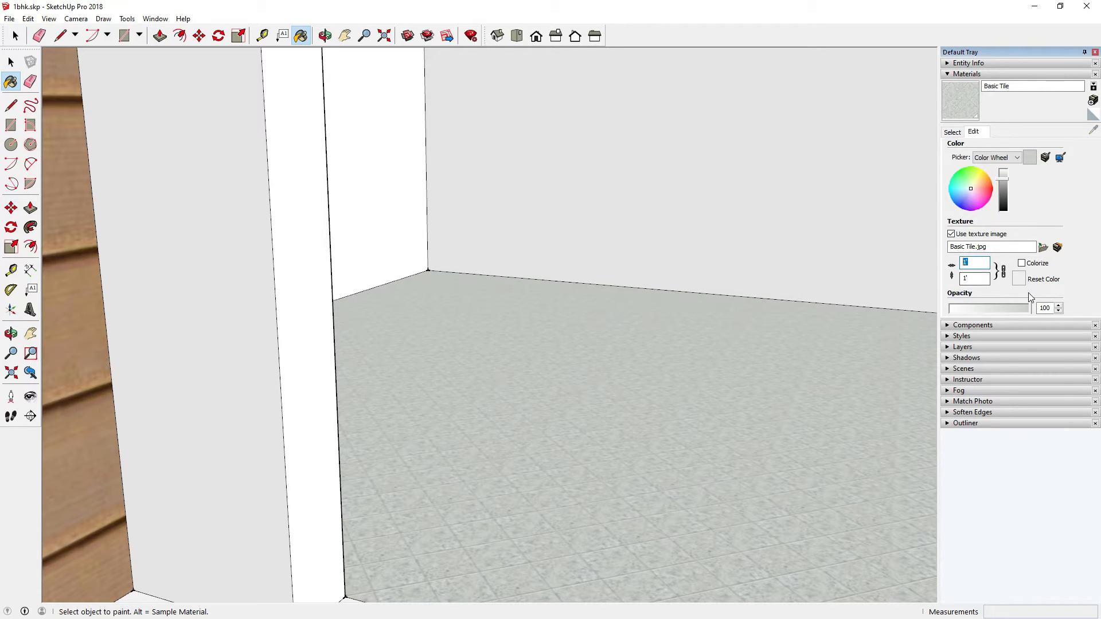
text(')
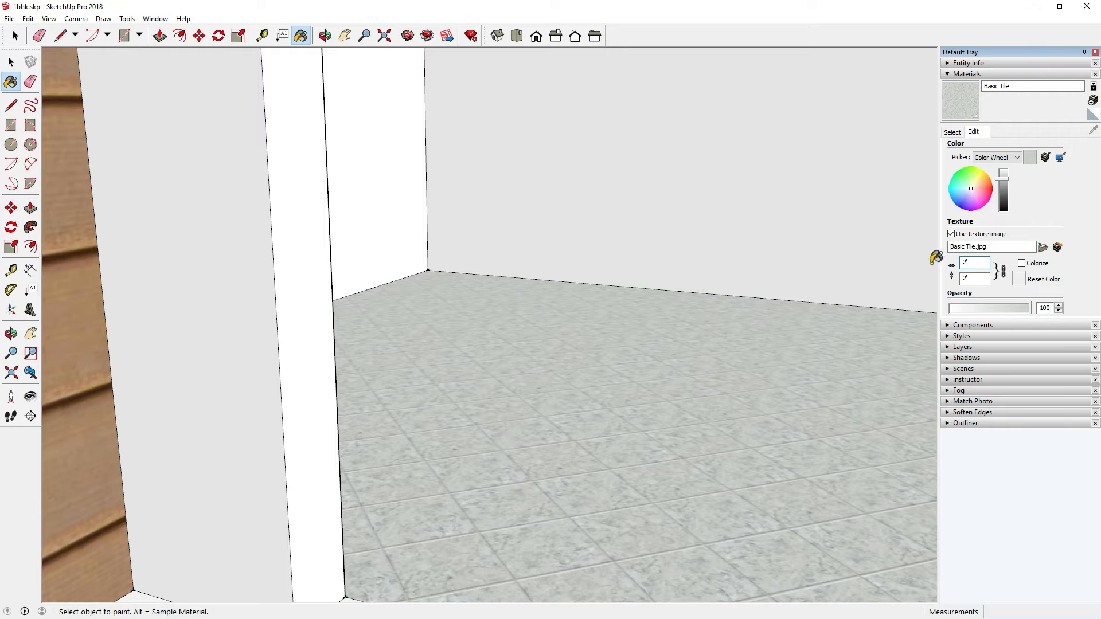
text(4')
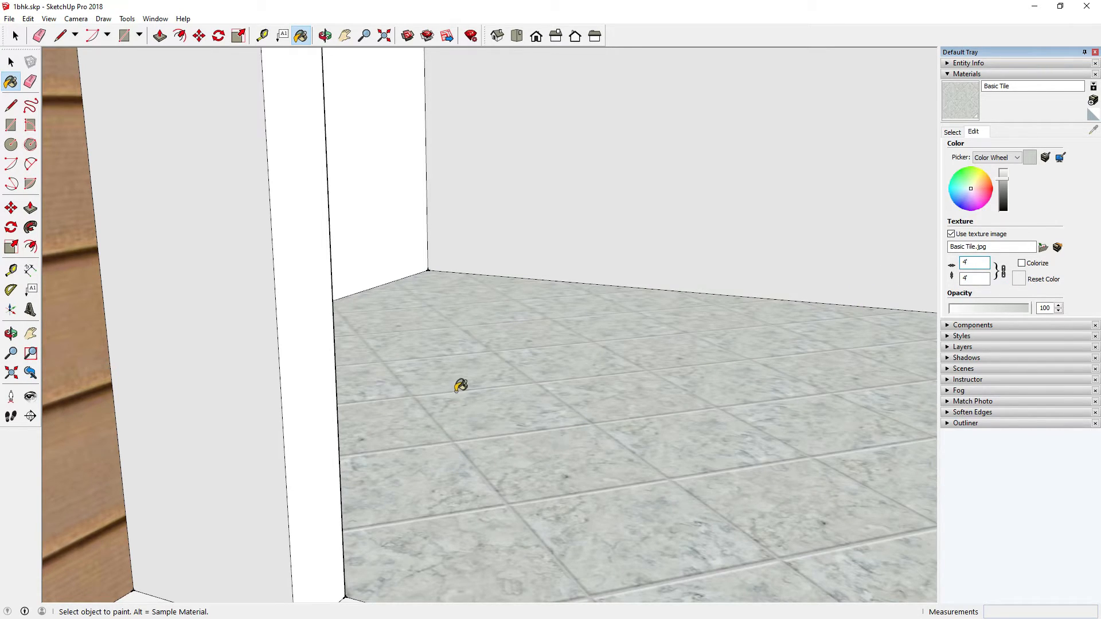
Step: Examine the tile scale across the interior floor through the entrance opening
middle_drag(607, 364, 438, 353)
scroll(453, 338, down, 1)
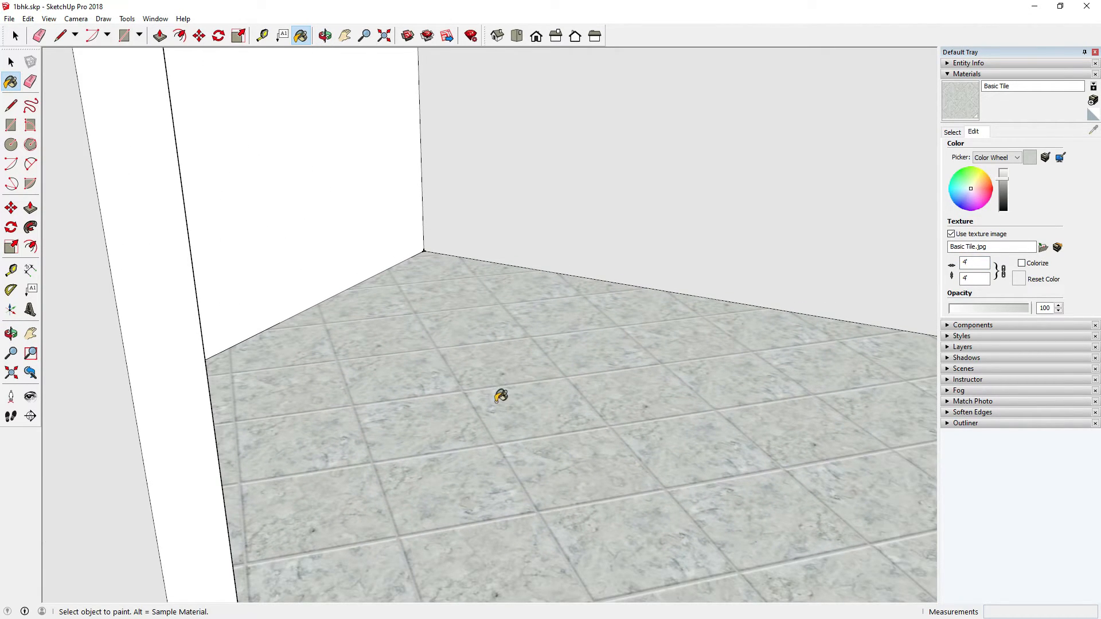
scroll(498, 405, up, 1)
mouse_move(613, 309)
middle_down()
mouse_move(580, 386)
mouse_move(570, 347)
mouse_move(581, 363)
mouse_move(593, 345)
middle_up()
scroll(605, 304, up, 2)
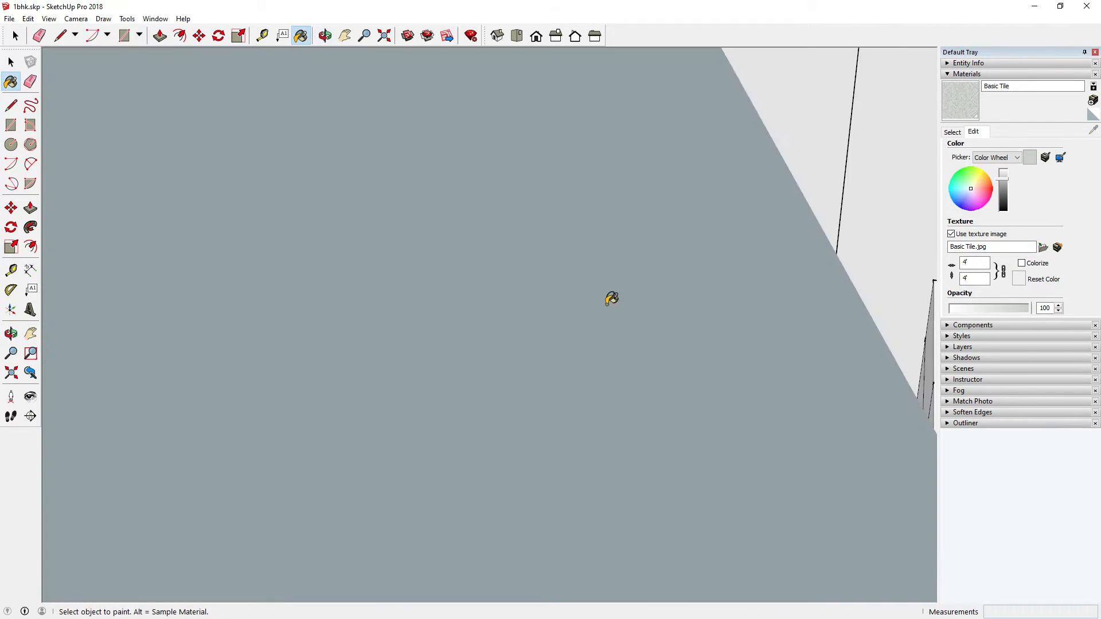
scroll(617, 321, down, 1)
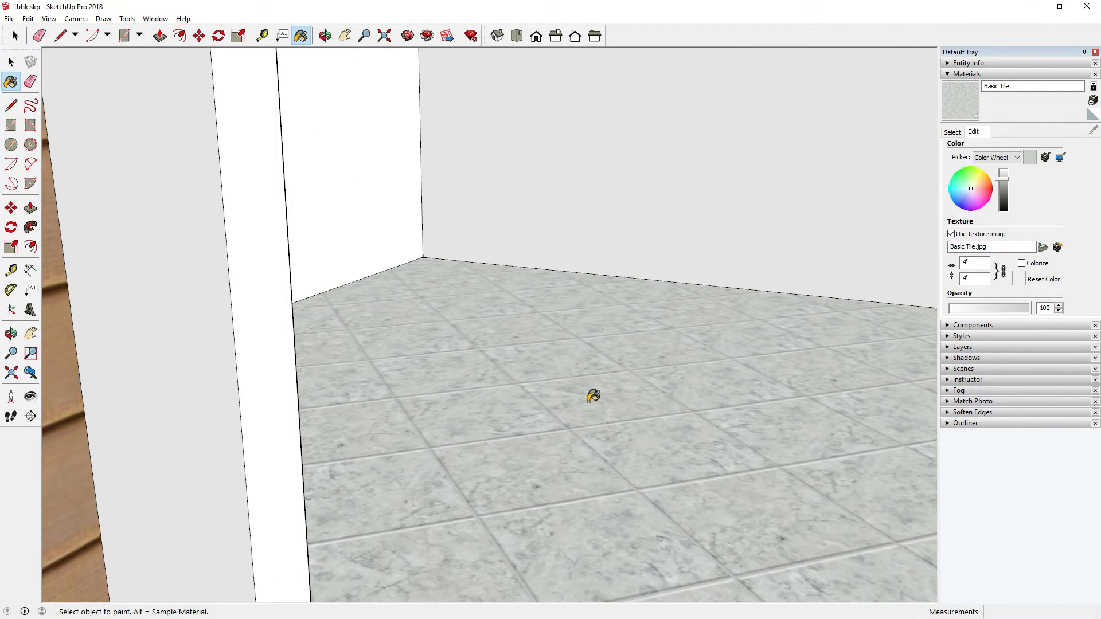
mouse_move(602, 422)
middle_down()
mouse_move(602, 443)
mouse_move(544, 481)
mouse_move(553, 412)
mouse_move(693, 262)
mouse_move(717, 393)
mouse_move(717, 381)
middle_up()
Step: Paint the risers and treads of the entrance steps with Granite Dark Gray from the Stone collection
scroll(694, 262, down, 5)
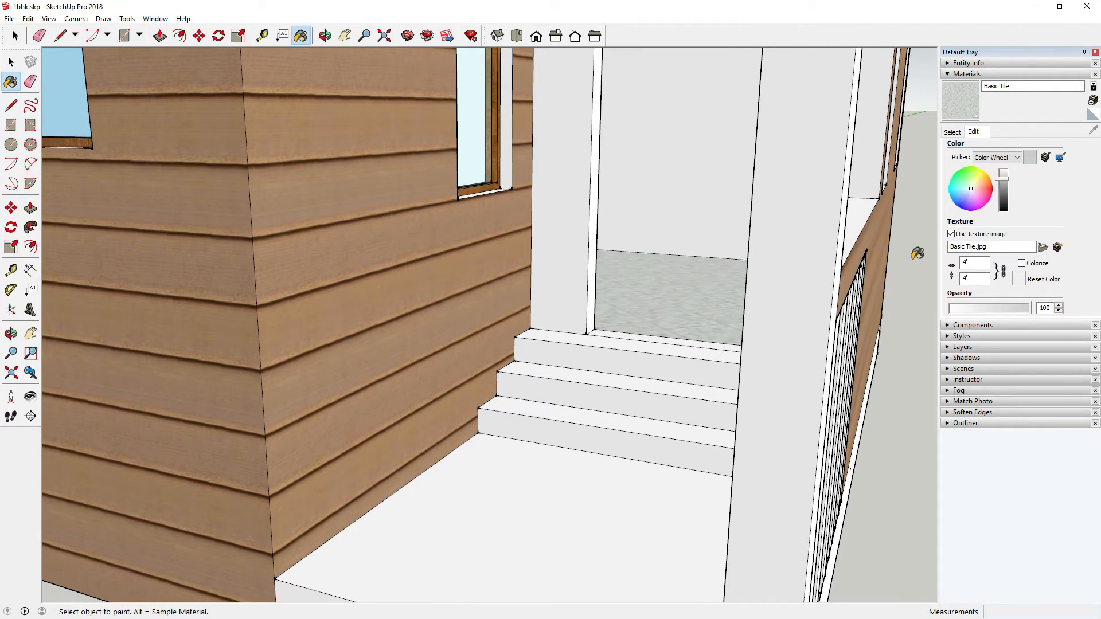
click(952, 133)
click(1011, 149)
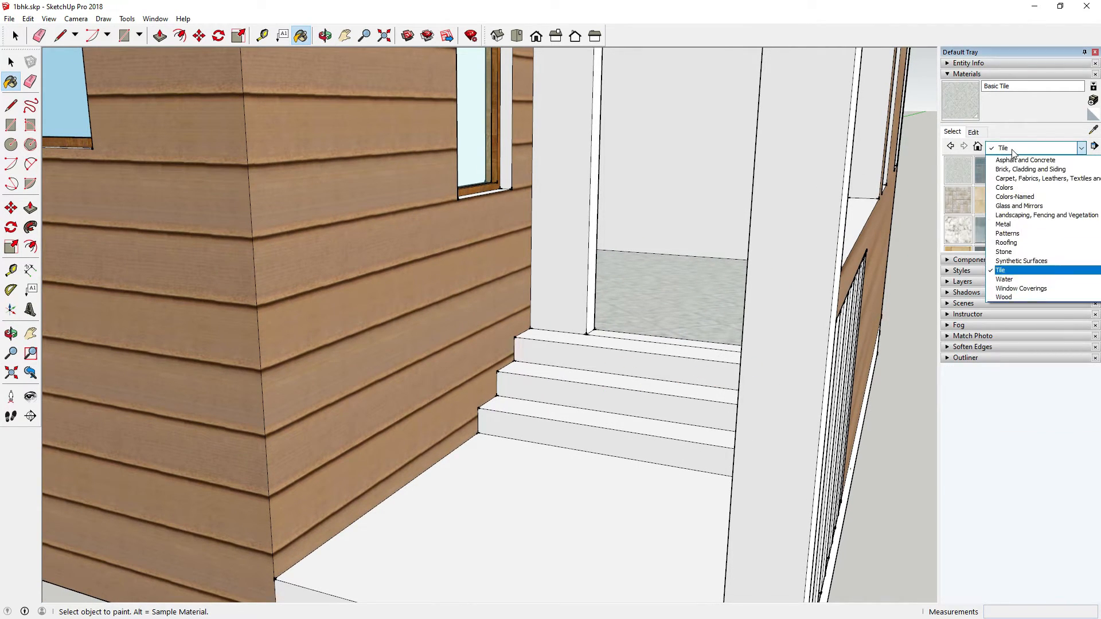
click(1003, 253)
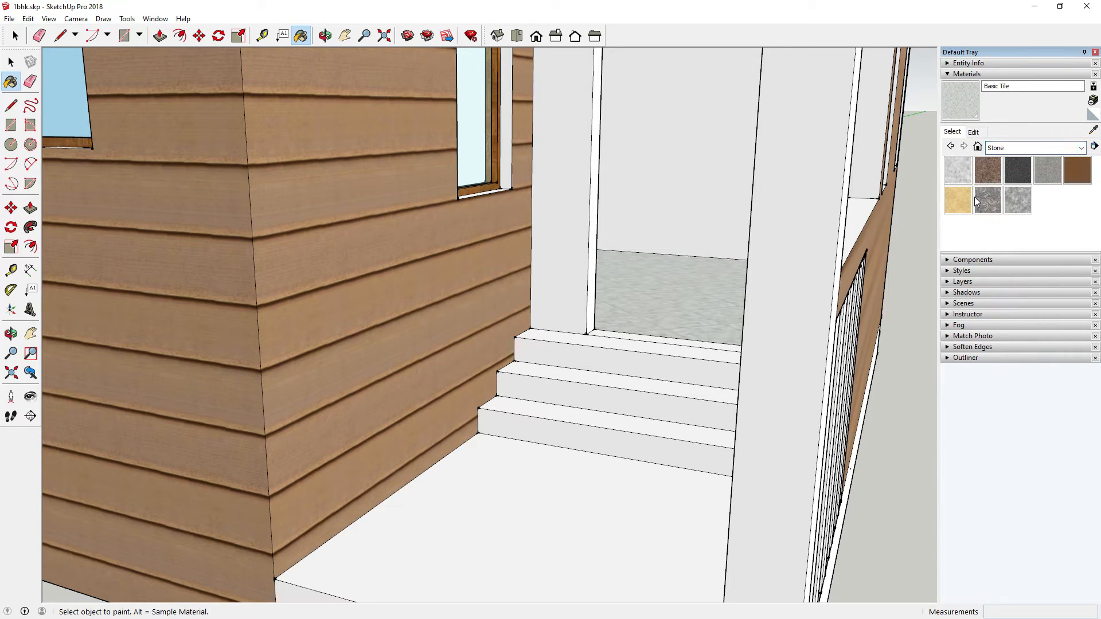
click(1021, 173)
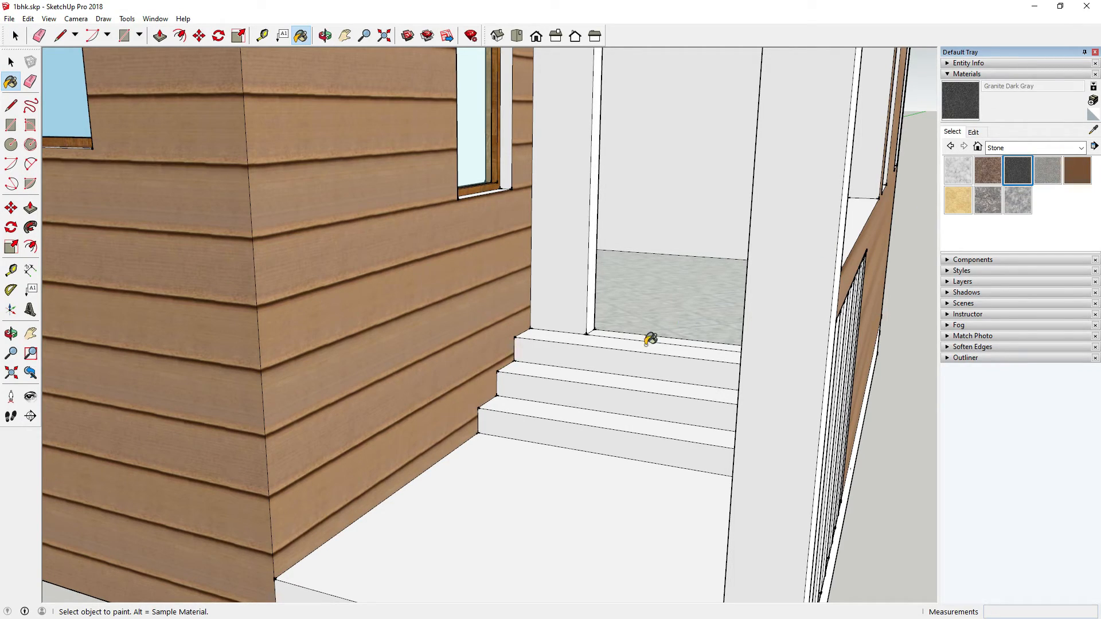
click(597, 426)
click(596, 408)
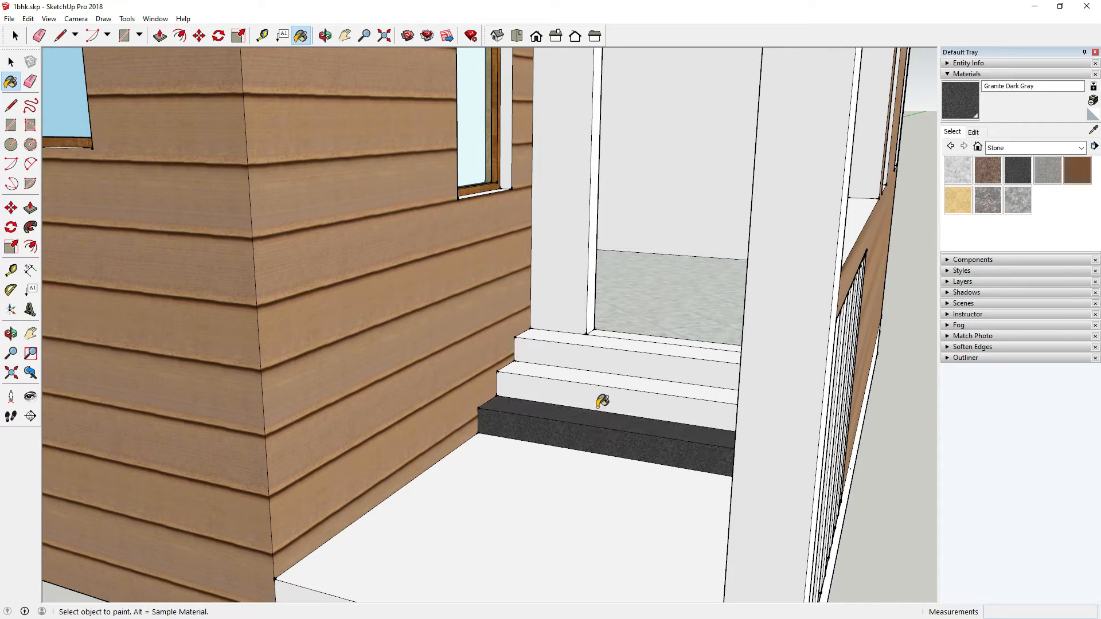
click(601, 389)
click(595, 369)
click(600, 359)
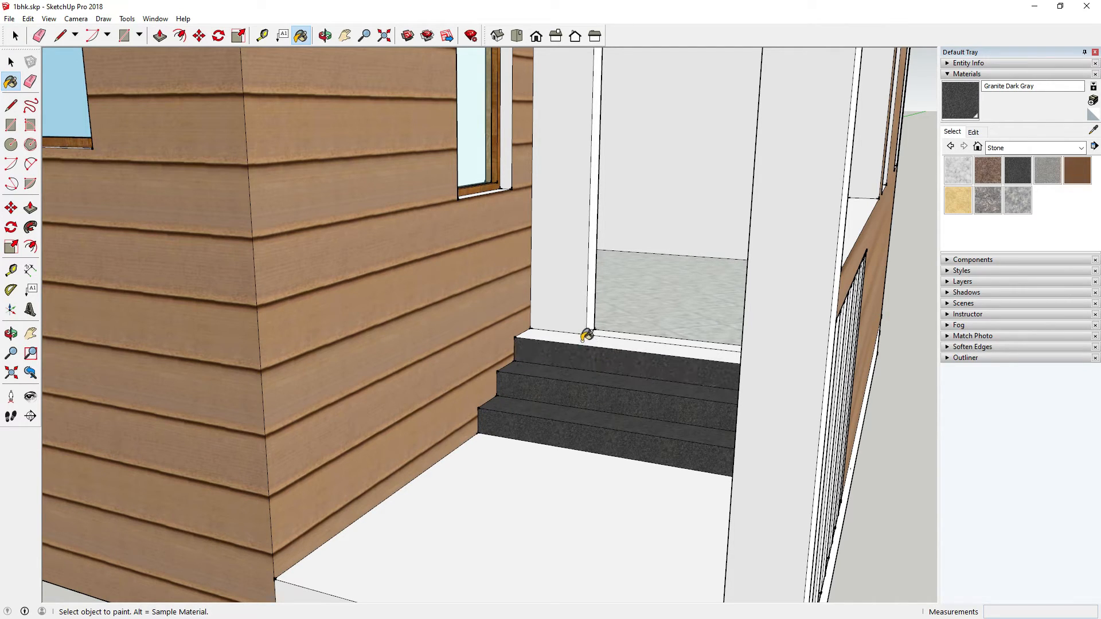
Step: Paint the porch floor, its front face and the plinth along the side wall with Carrera Marble
scroll(584, 334, down, 8)
click(961, 173)
click(596, 420)
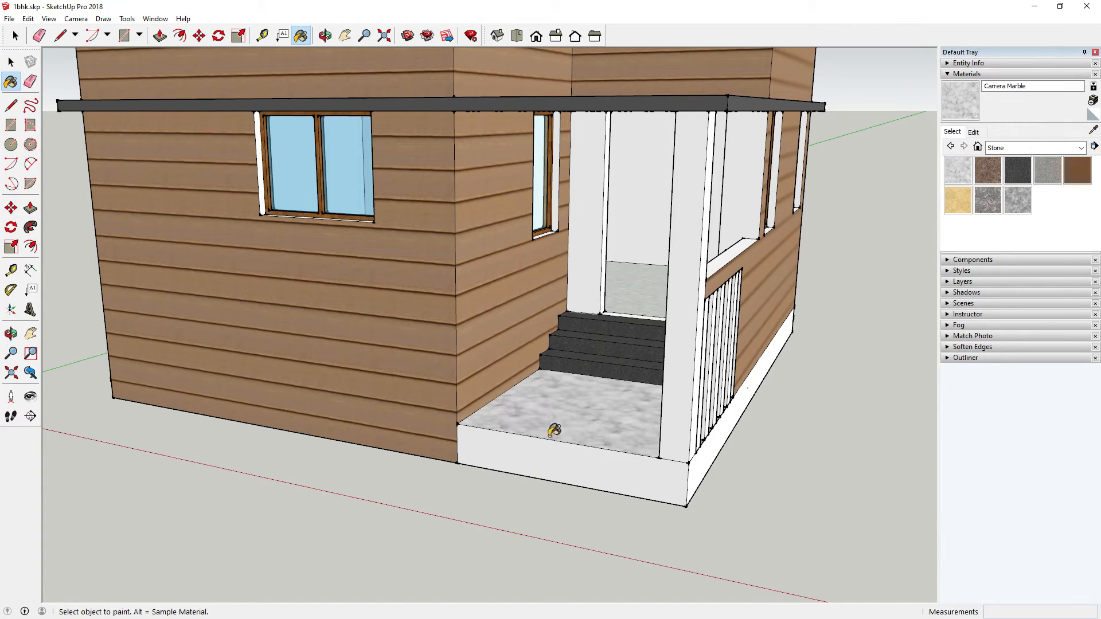
click(594, 456)
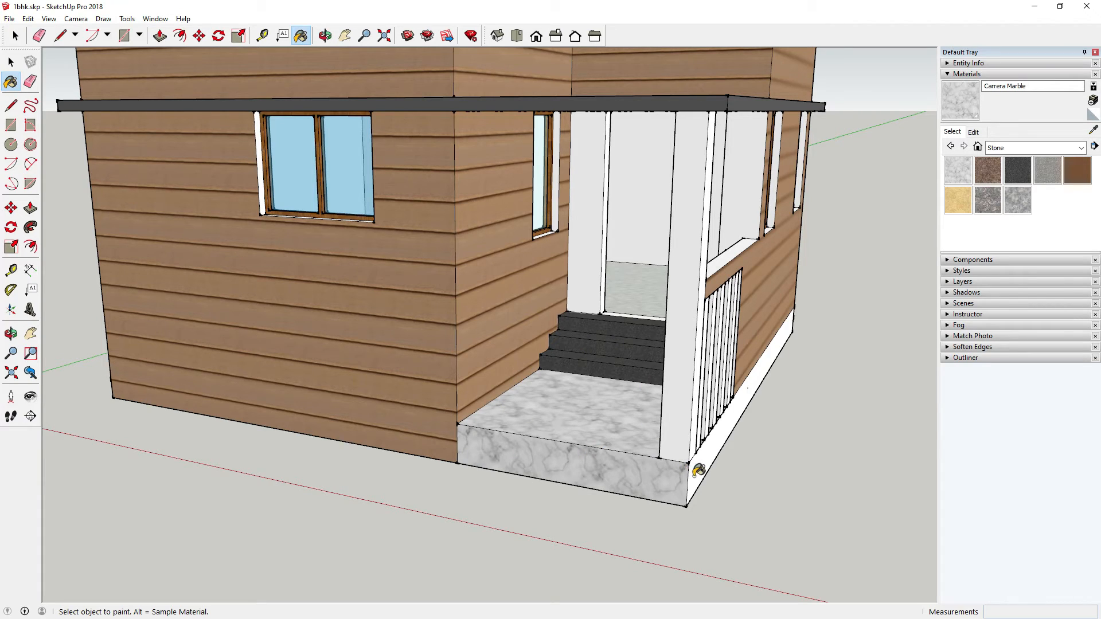
click(696, 469)
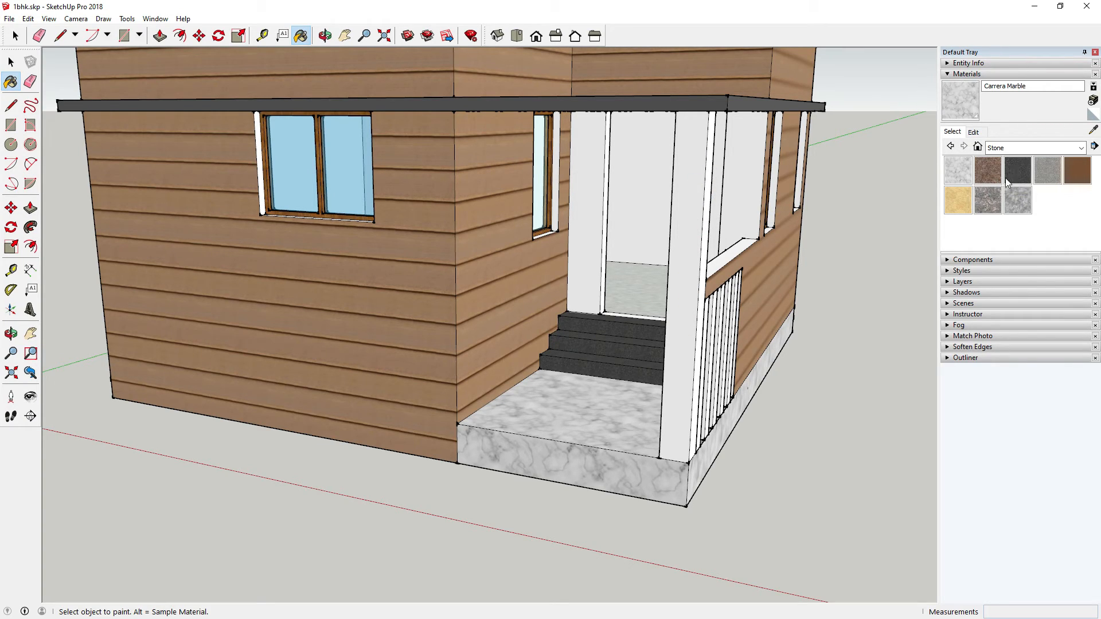
Step: Sample Granite Dark Gray from the entrance steps and paint the porch corner column and the adjoining railing's outer face with it
key(alt)
alt+click(578, 324)
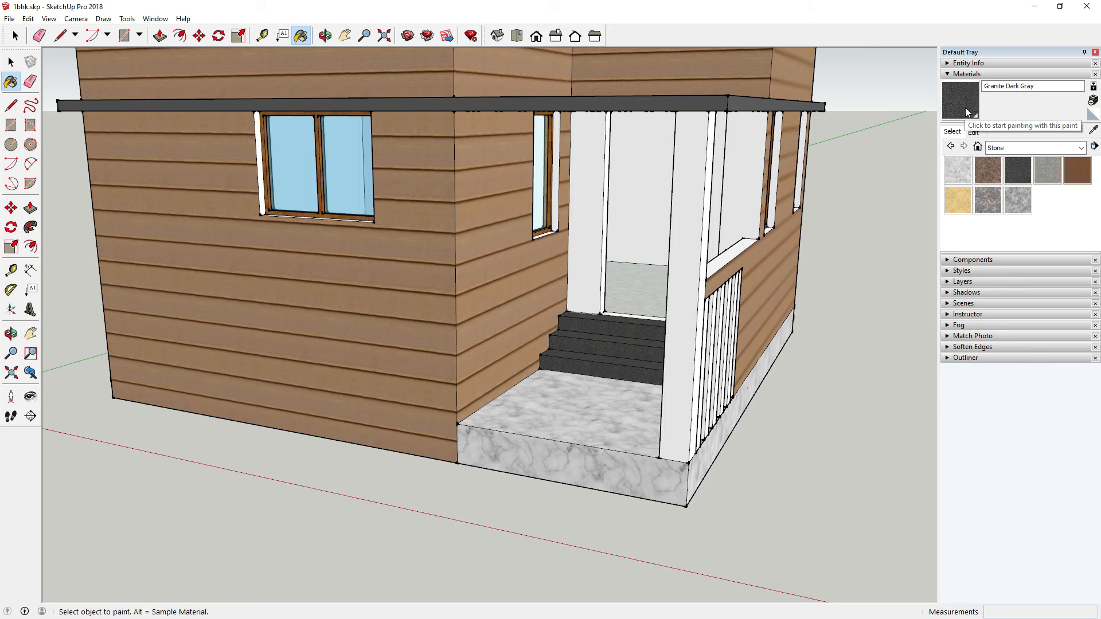
click(704, 198)
click(711, 198)
middle_drag(753, 265, 831, 161)
click(798, 162)
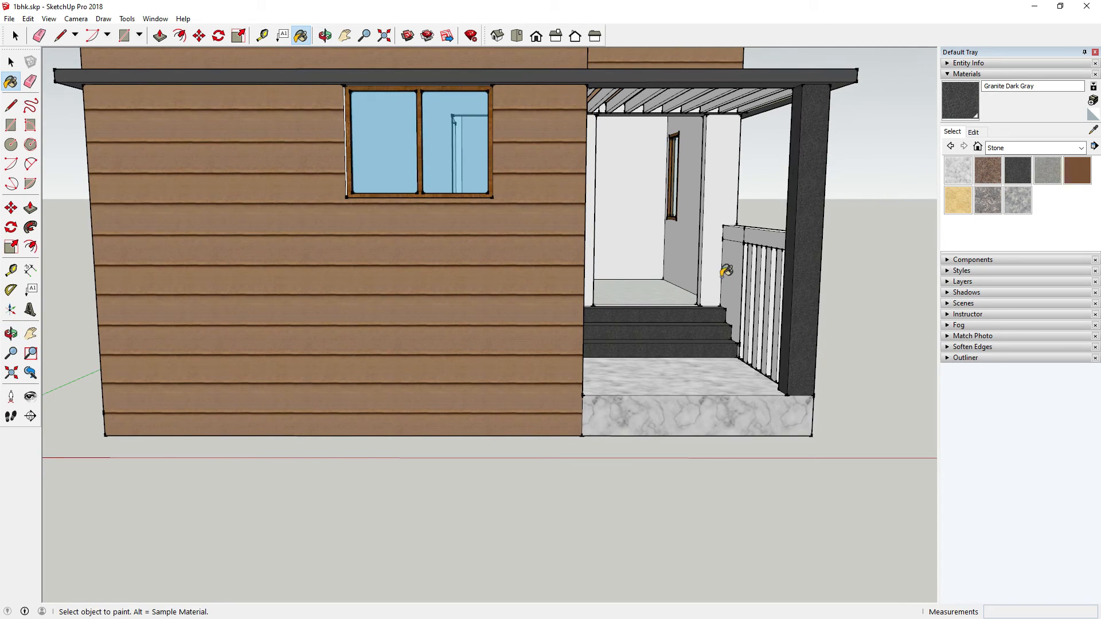
scroll(666, 248, down, 4)
middle_drag(667, 248, 594, 116)
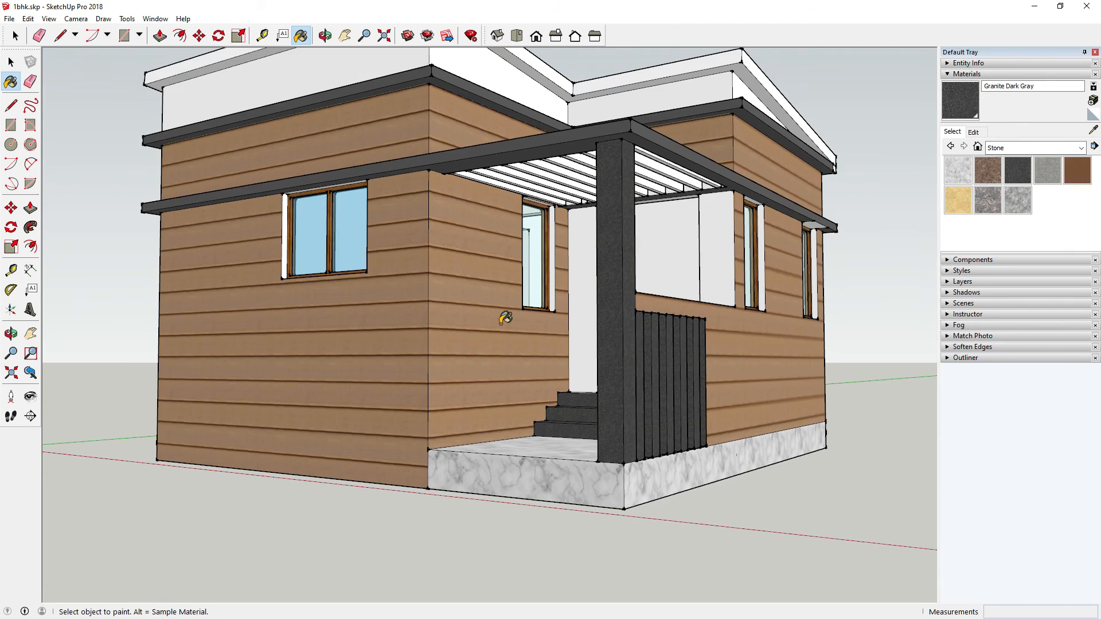
scroll(503, 315, down, 3)
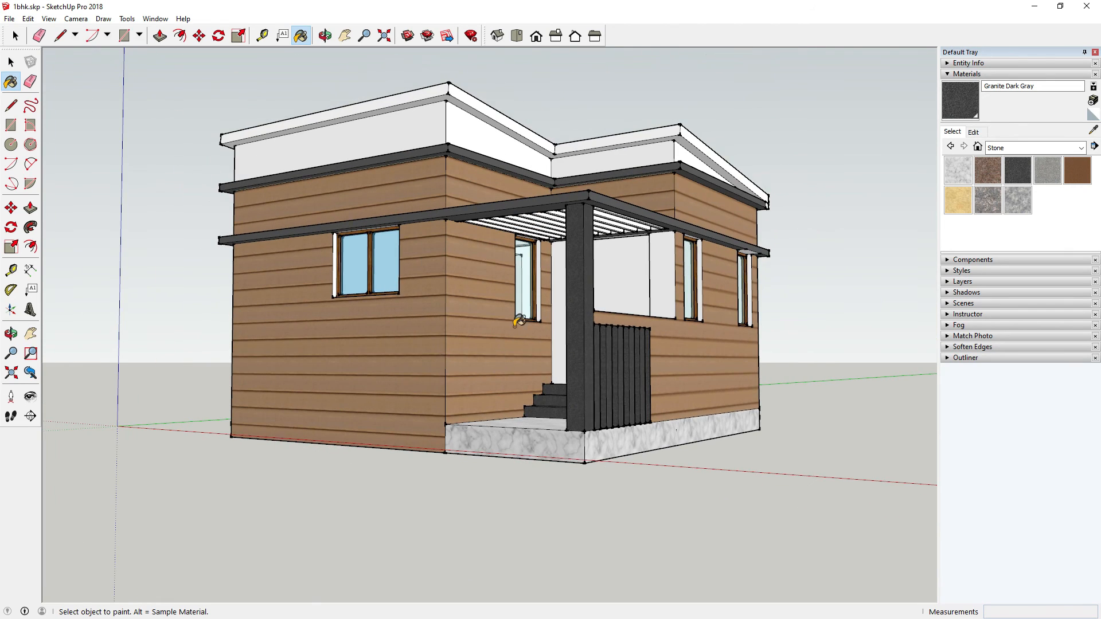
scroll(617, 133, up, 2)
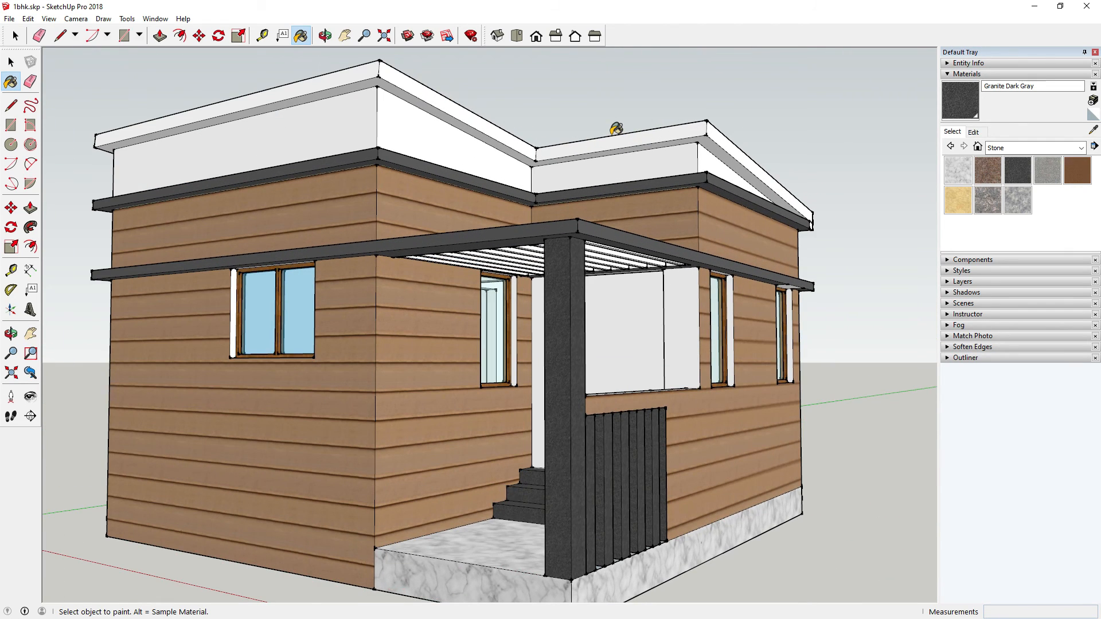
scroll(616, 128, down, 1)
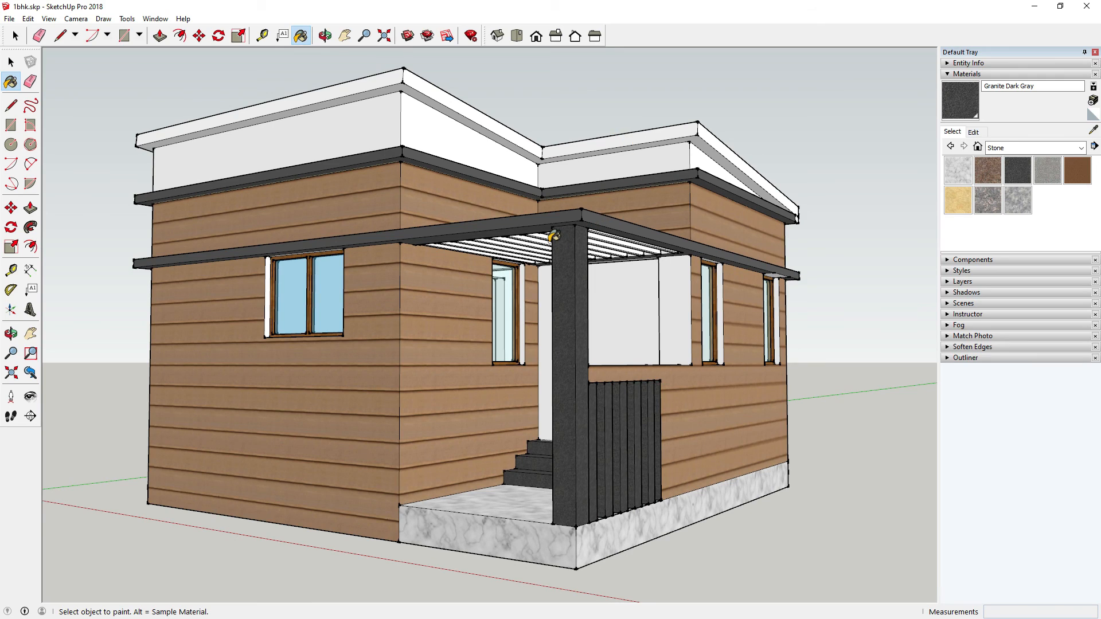